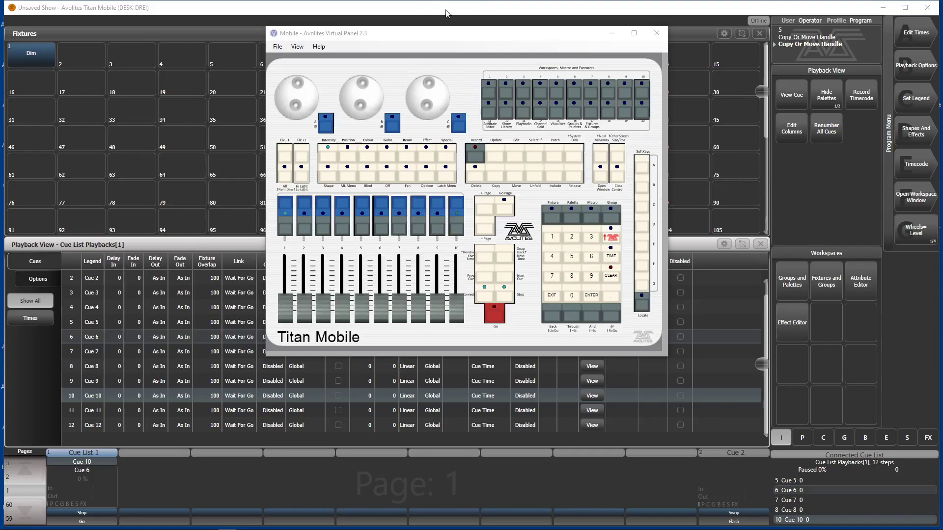
# - Create a new blank show from the Disk menu and confirm with Ok
pyautogui.moveTo(488, 39); pyautogui.dragTo(386, 53)
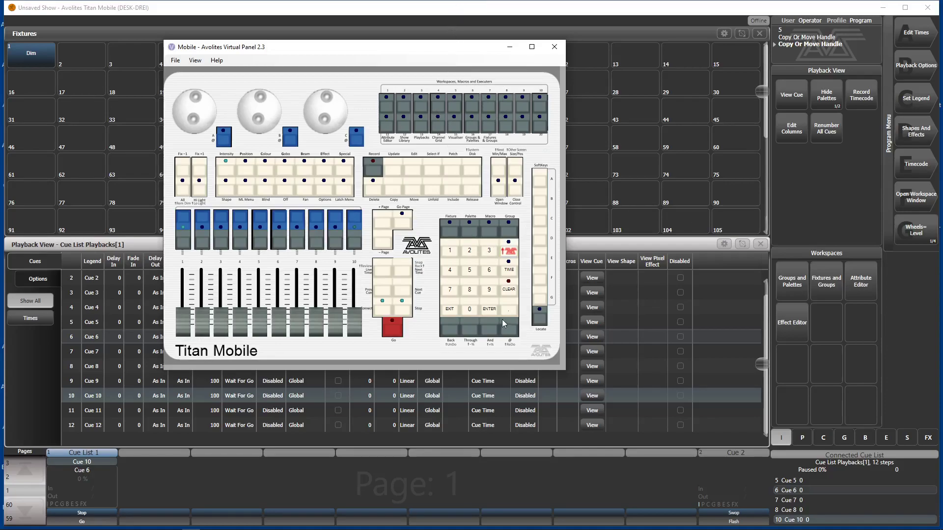
pyautogui.click(509, 251)
pyautogui.click(474, 168)
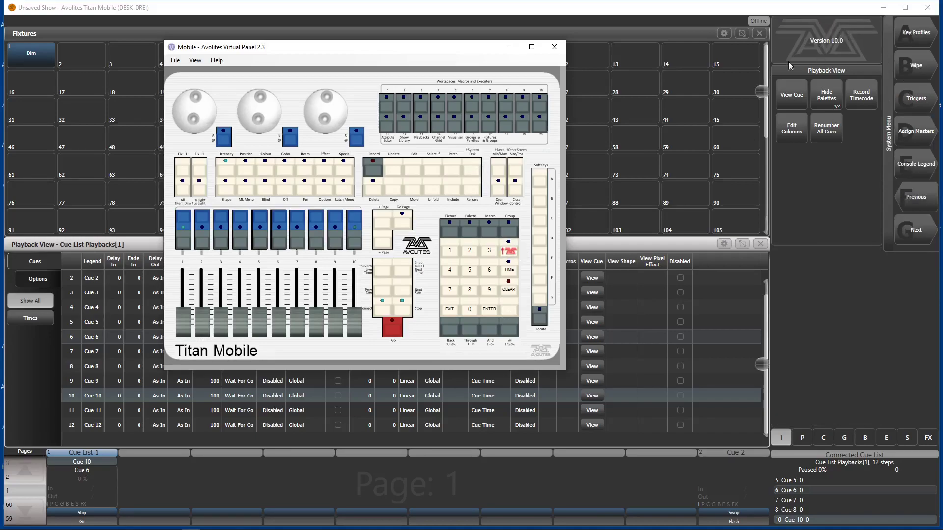
pyautogui.click(450, 313)
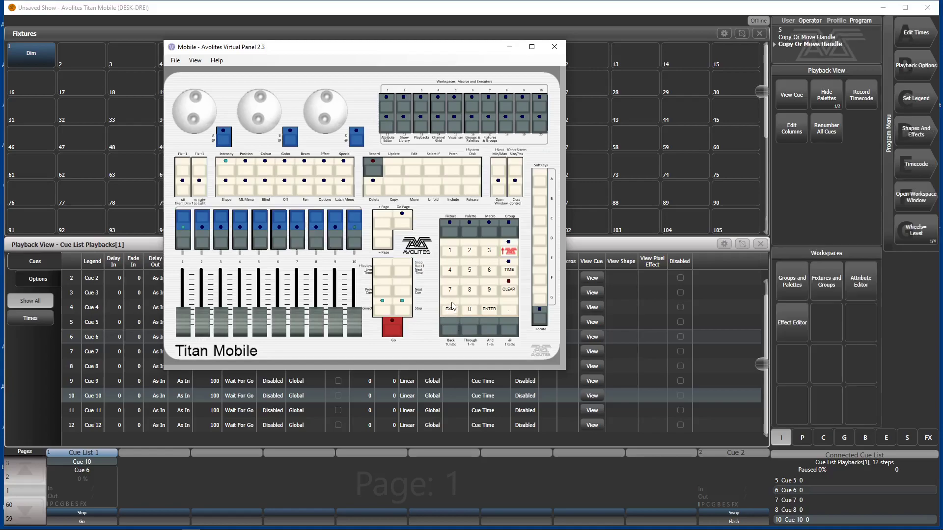
pyautogui.click(475, 168)
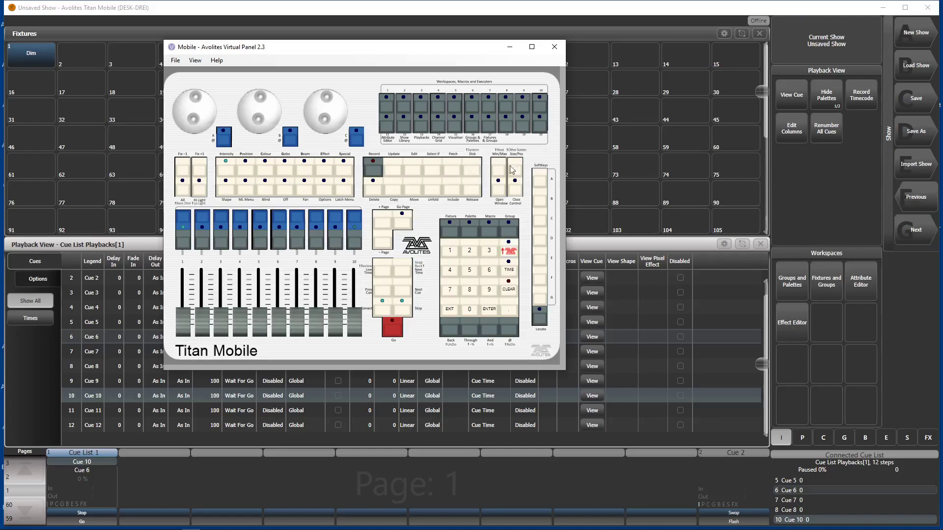
pyautogui.click(543, 191)
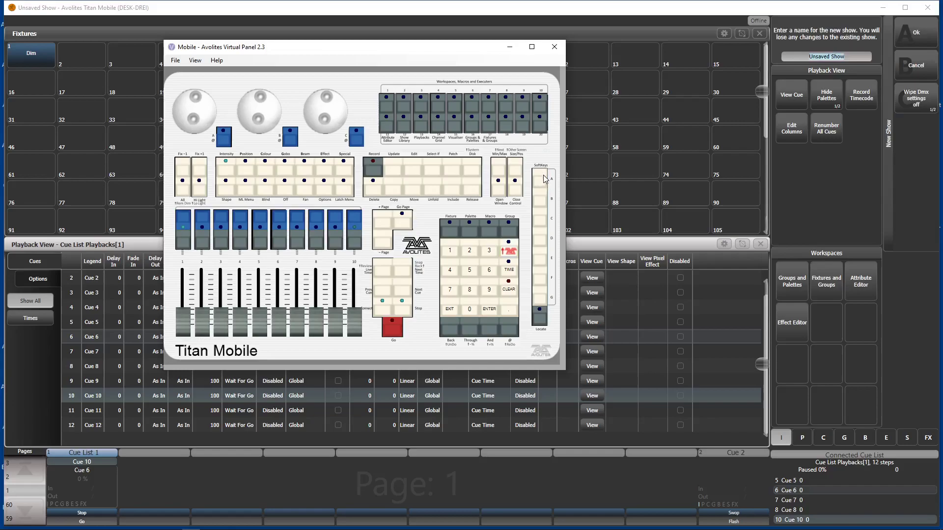
pyautogui.click(543, 176)
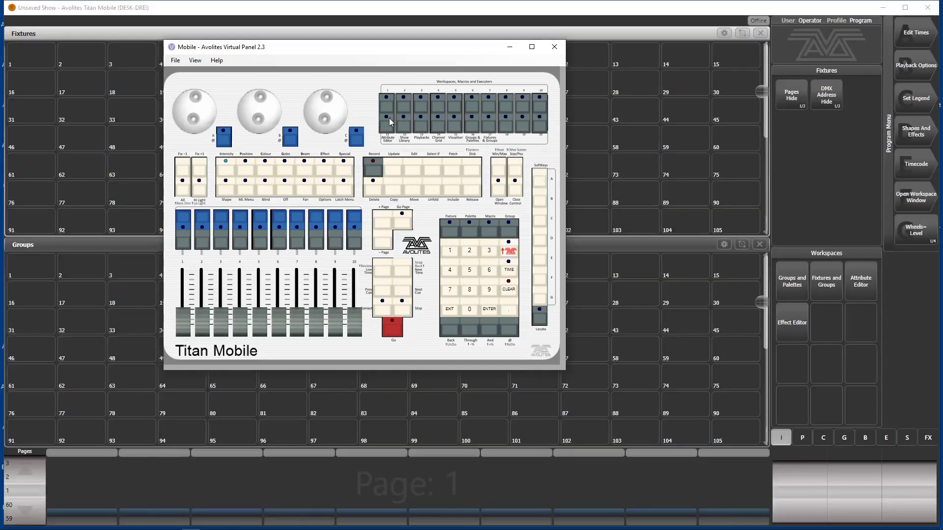
# - Record Cue List 1 onto playback 1 of page 1 and append cues until it has 17 steps
pyautogui.moveTo(330, 53); pyautogui.dragTo(516, 55)
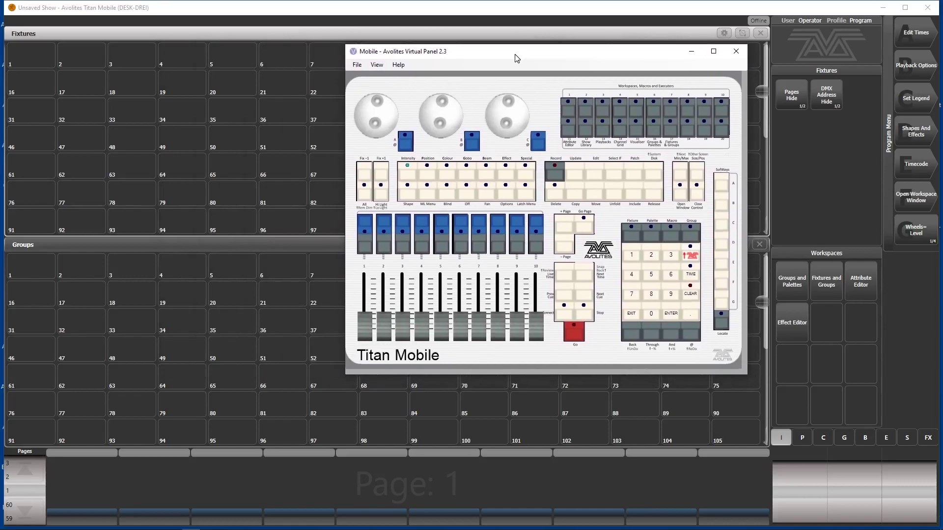
pyautogui.click(554, 175)
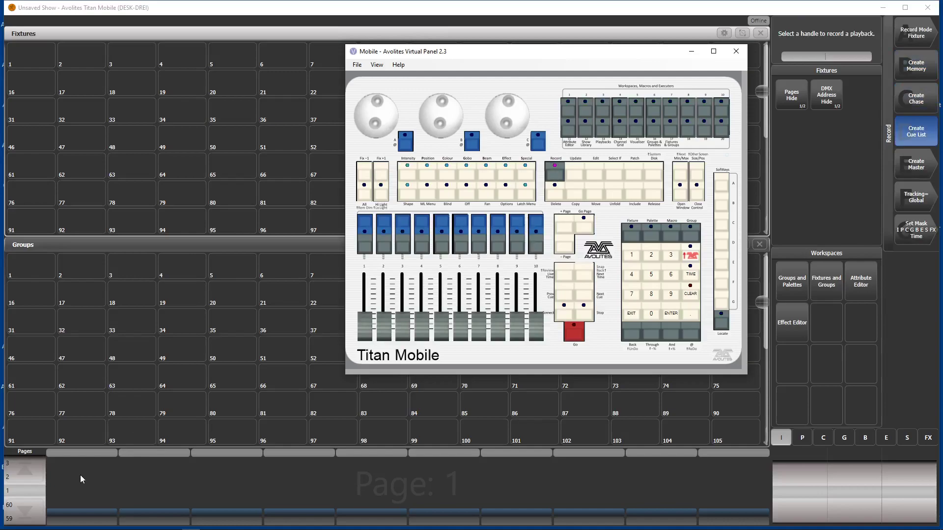
pyautogui.click(364, 224)
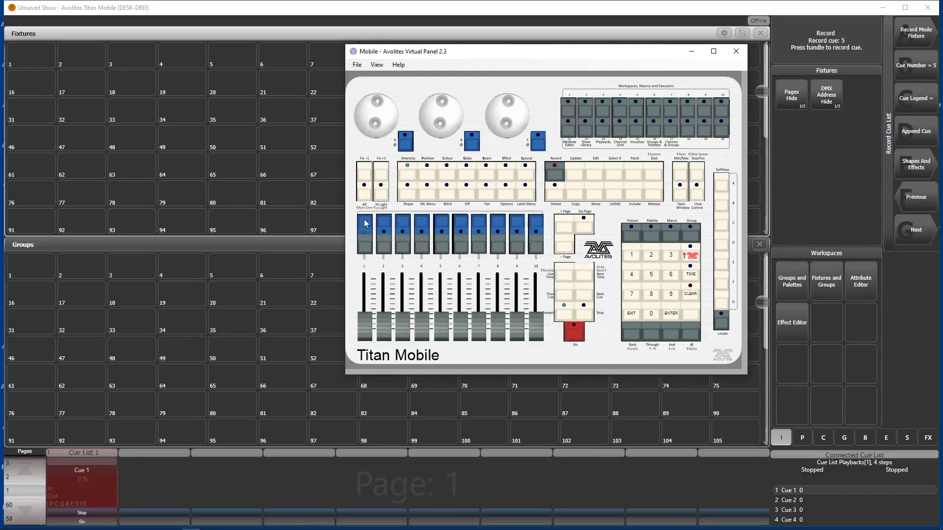
pyautogui.click(364, 219)
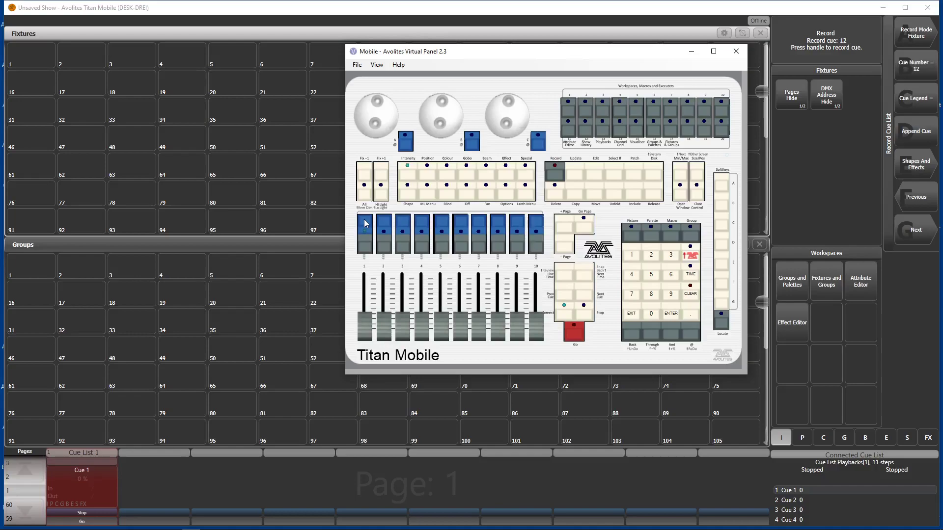
pyautogui.click(363, 218)
pyautogui.click(640, 318)
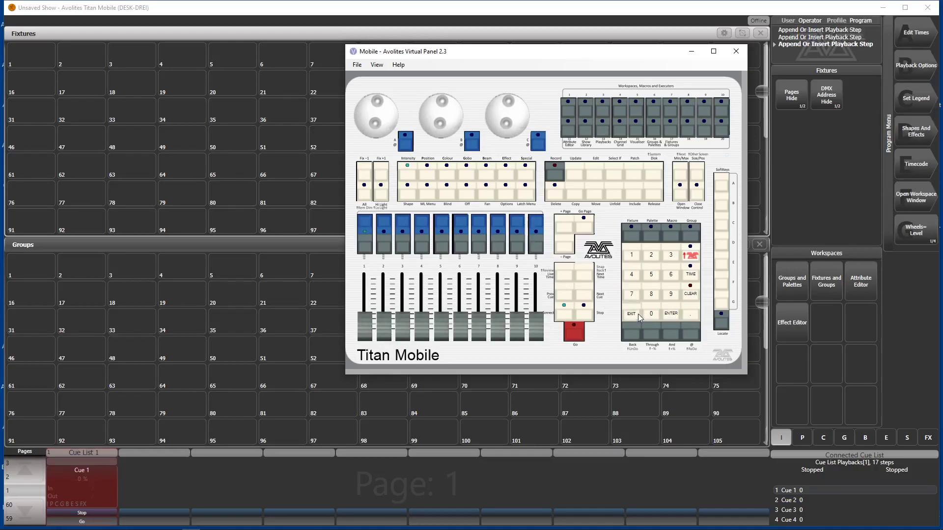
# - Patch dimmers to fixture handles 1 and 2 at DMX addresses 1 and 2
pyautogui.click(634, 174)
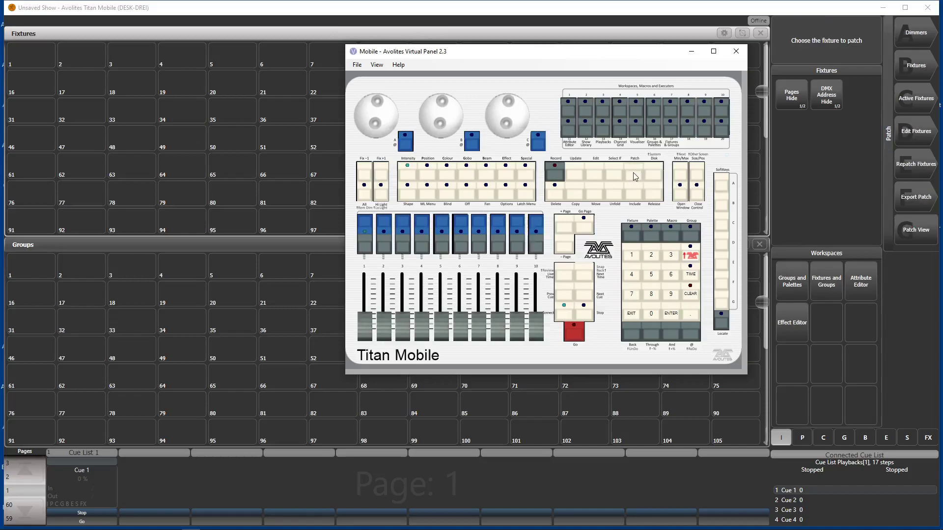
pyautogui.click(908, 32)
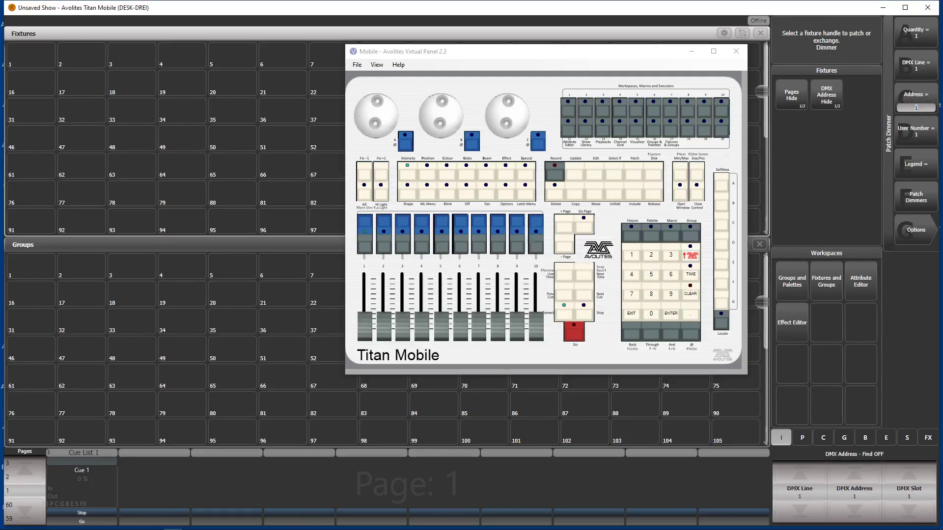
pyautogui.click(30, 59)
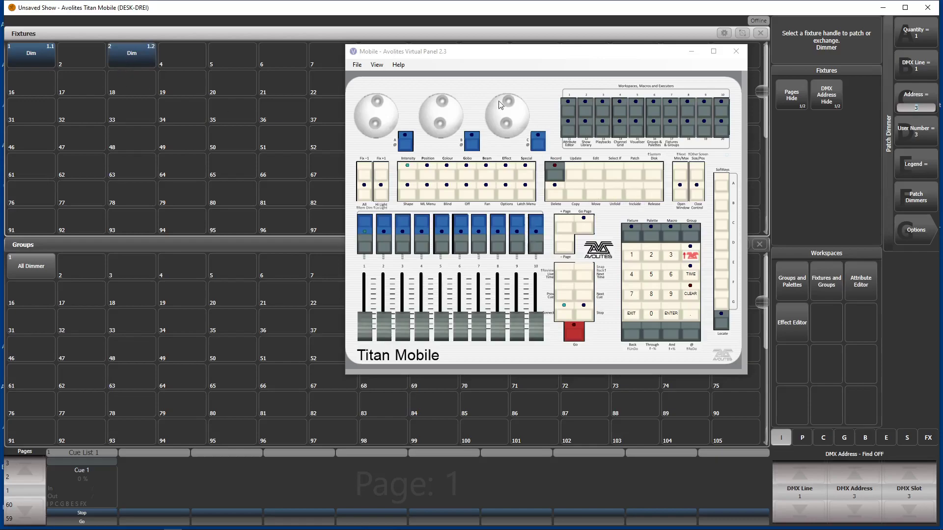
pyautogui.click(632, 315)
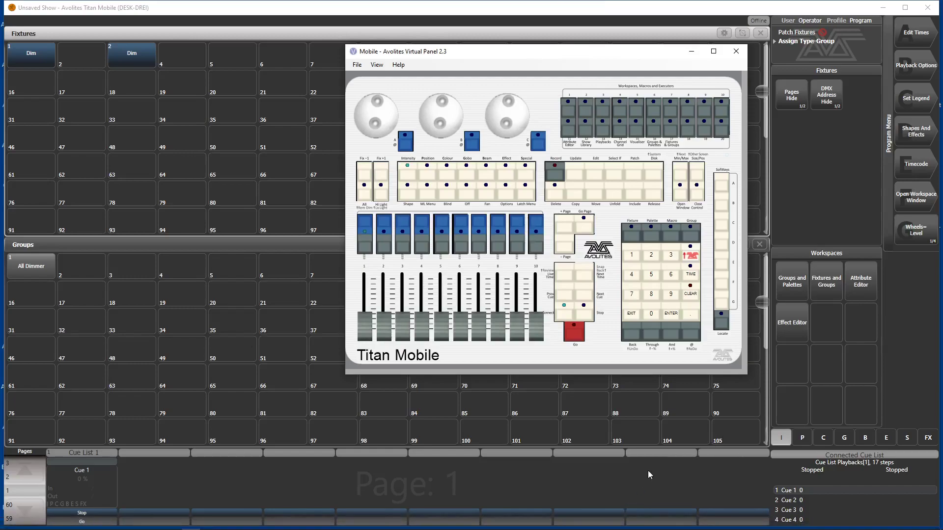
# - Record fixture 1 at 100% dimmer as Cue 2 on a playback and clear the programmer
pyautogui.click(32, 60)
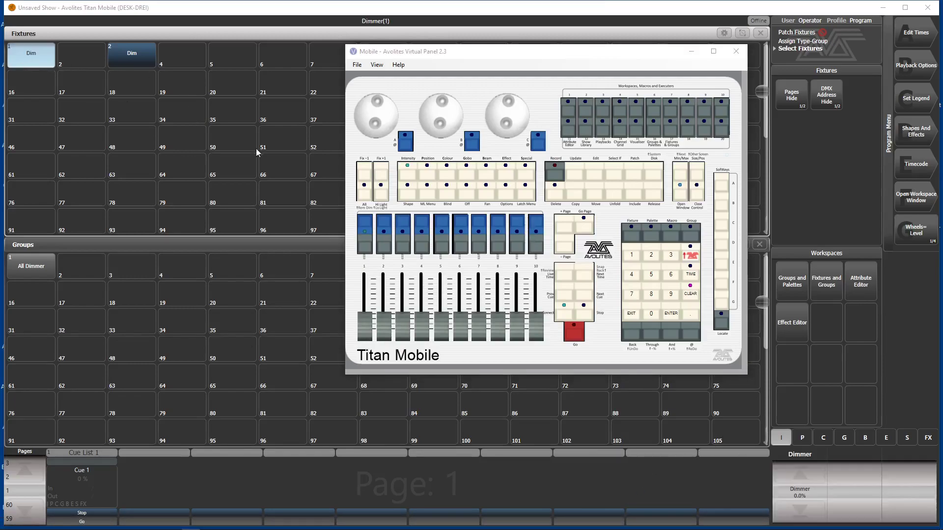
pyautogui.click(800, 467)
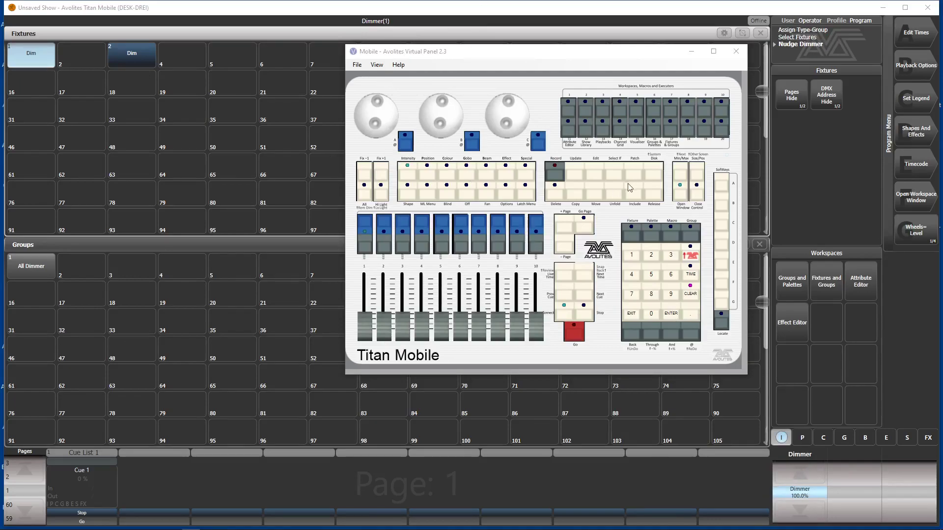
pyautogui.click(558, 177)
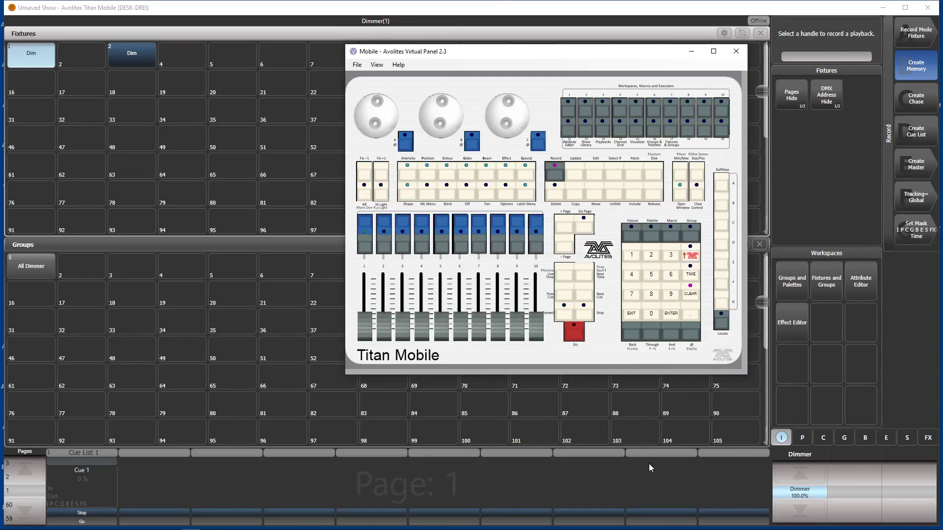
pyautogui.click(646, 476)
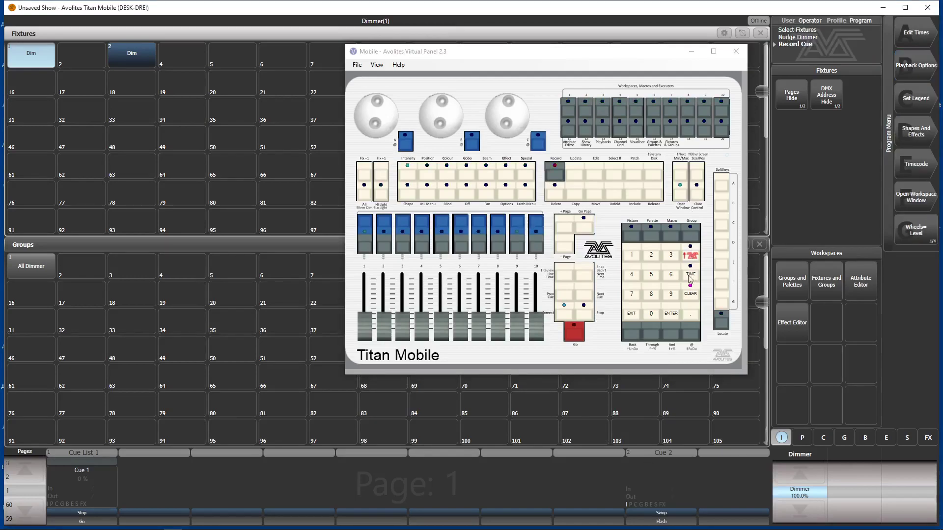
pyautogui.click(689, 294)
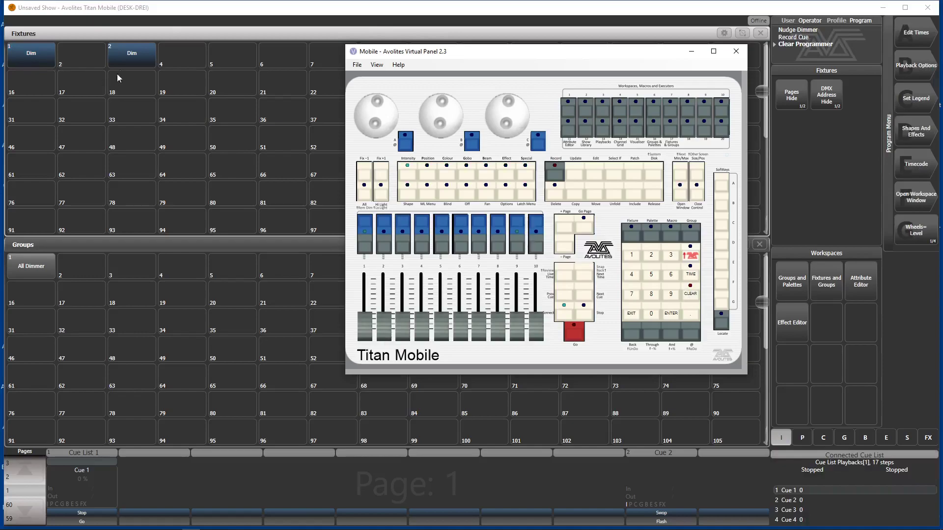
# - Record fixture 2 at 100% dimmer as Cue 3 on an empty playback and clear
pyautogui.click(111, 58)
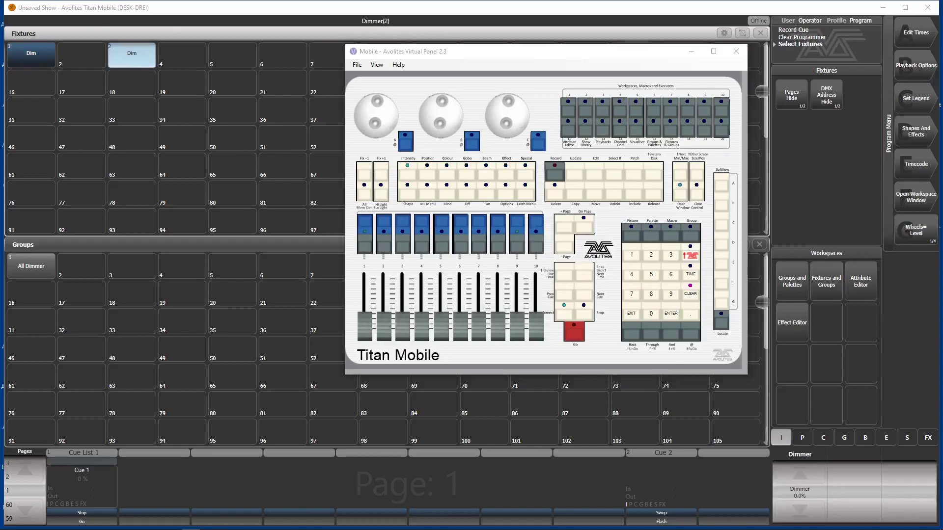
pyautogui.click(799, 469)
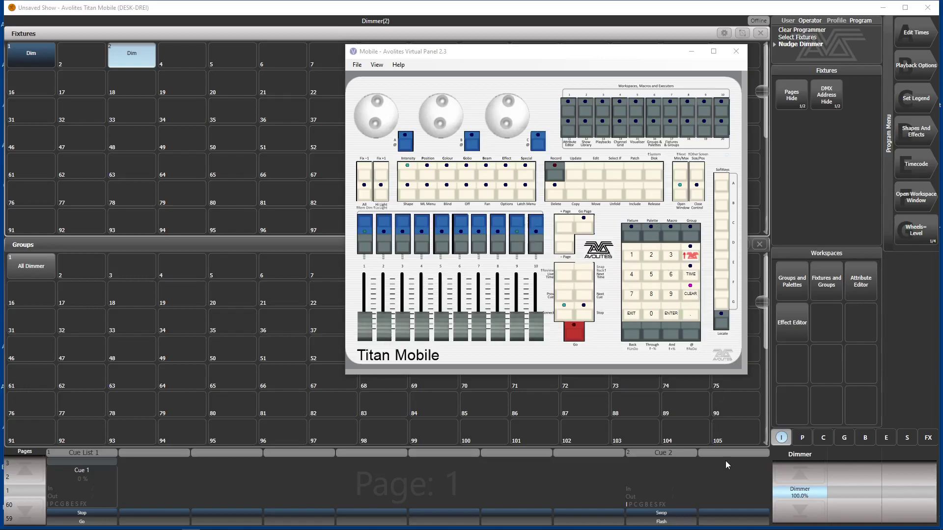
pyautogui.click(559, 175)
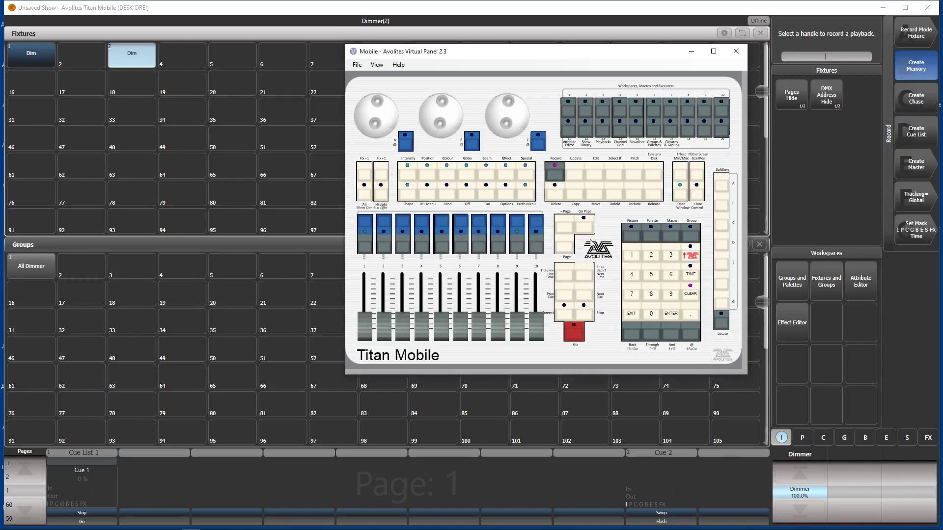
pyautogui.click(715, 469)
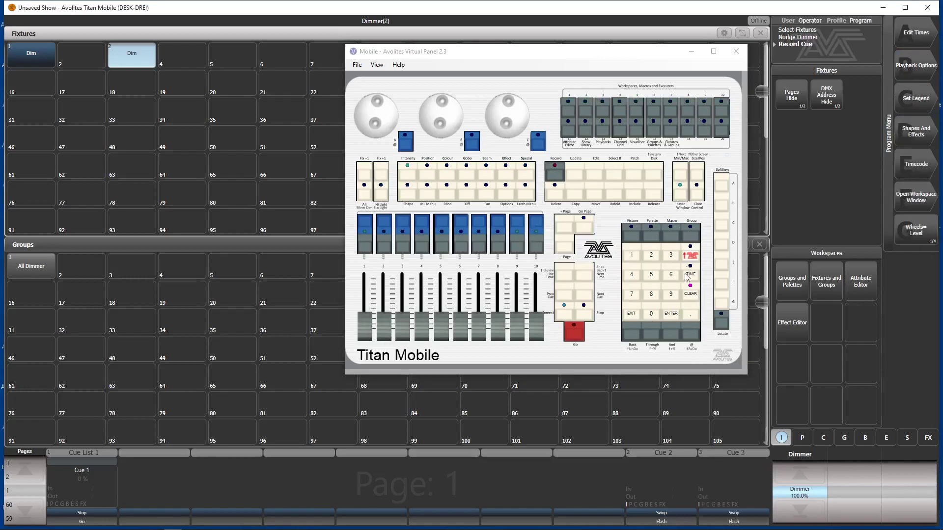
pyautogui.click(691, 294)
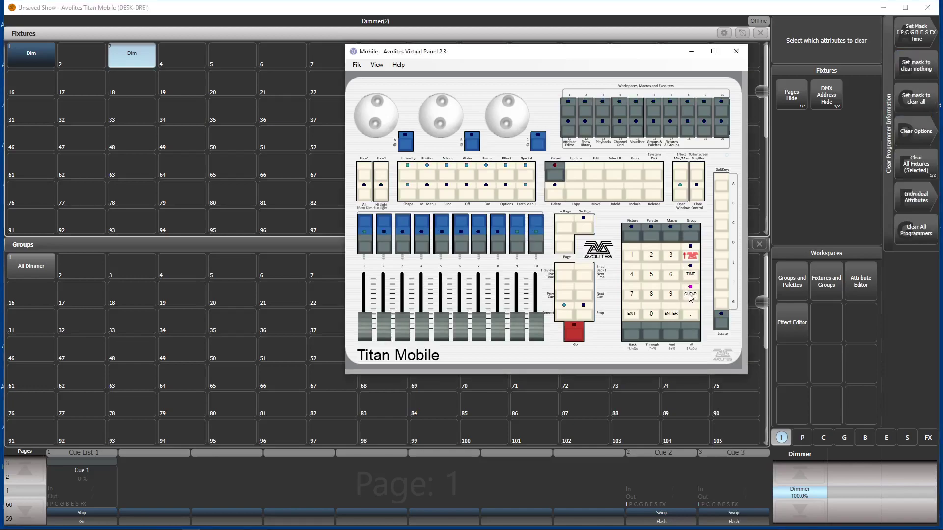
pyautogui.click(691, 256)
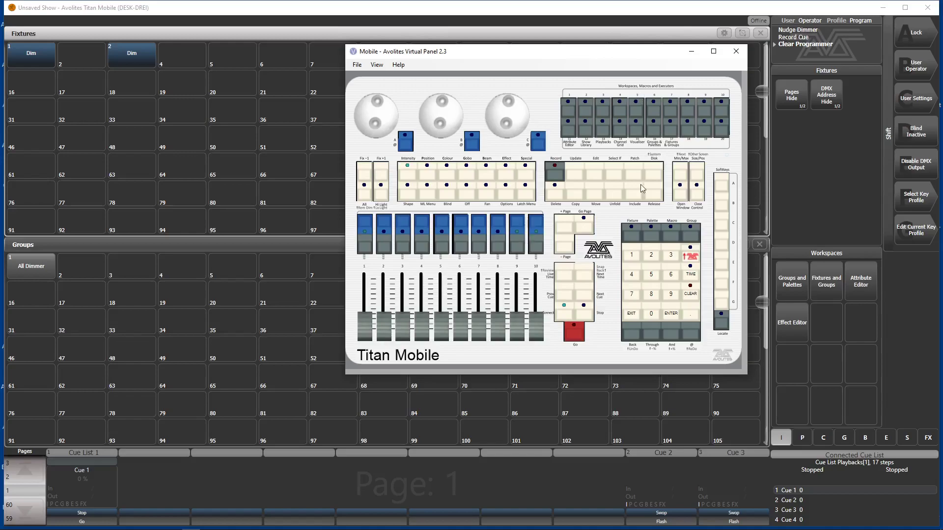
pyautogui.click(654, 171)
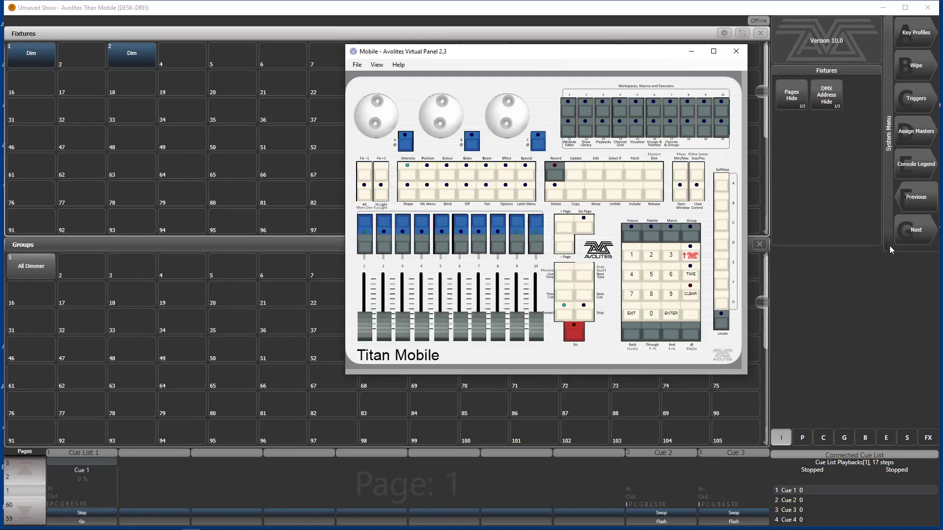
pyautogui.click(902, 201)
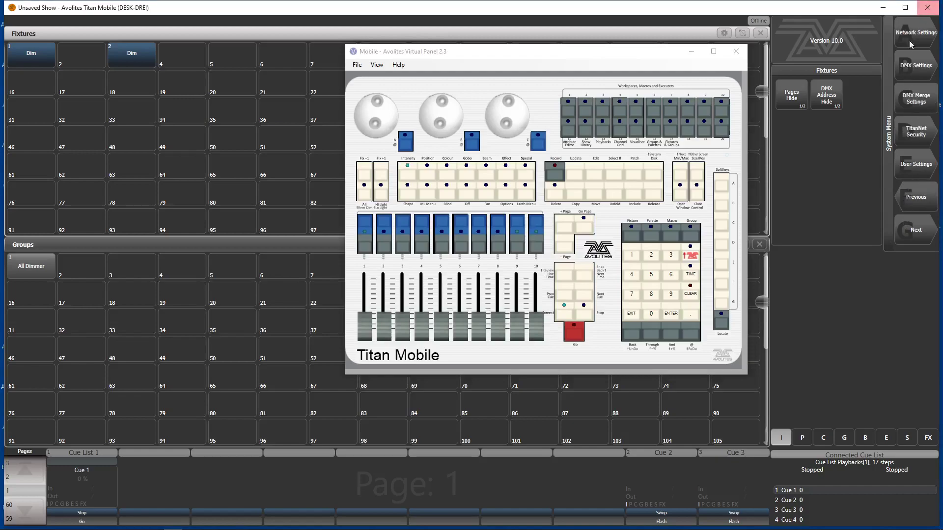
pyautogui.click(909, 69)
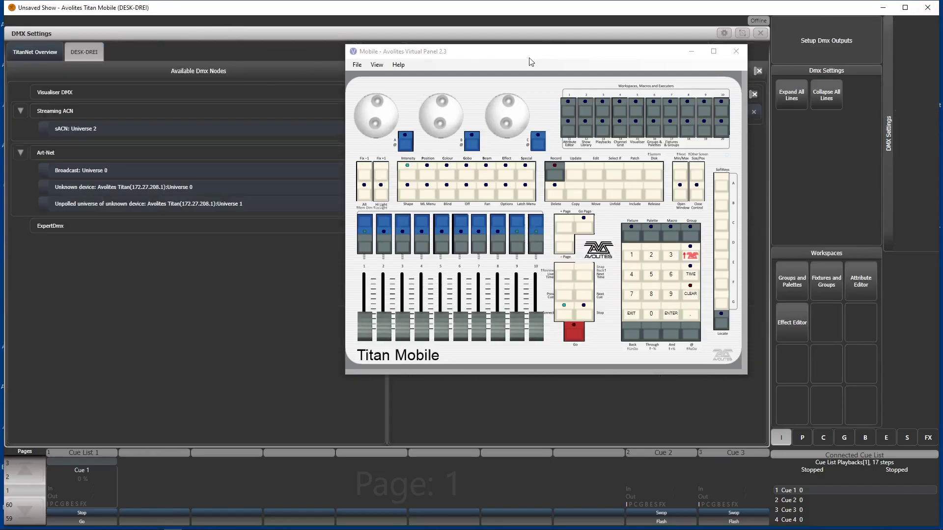
pyautogui.moveTo(529, 53); pyautogui.dragTo(403, 249)
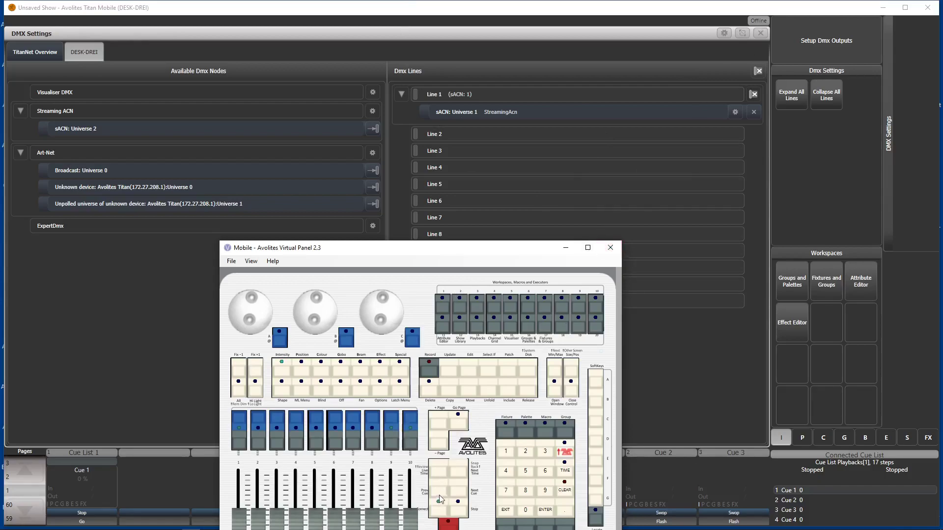
pyautogui.click(508, 511)
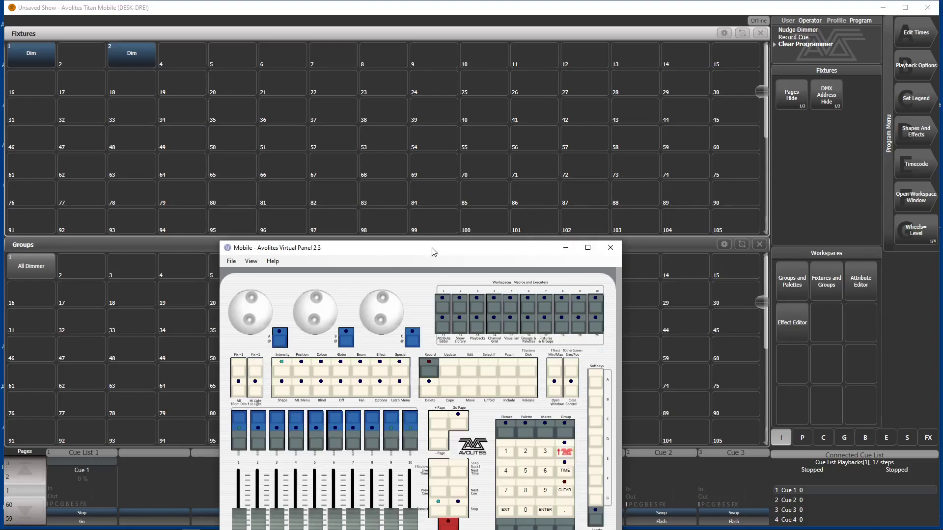
# - Connect the cue list on playback 1 and set Cue 5 as its next cue
pyautogui.moveTo(433, 252); pyautogui.dragTo(483, 83)
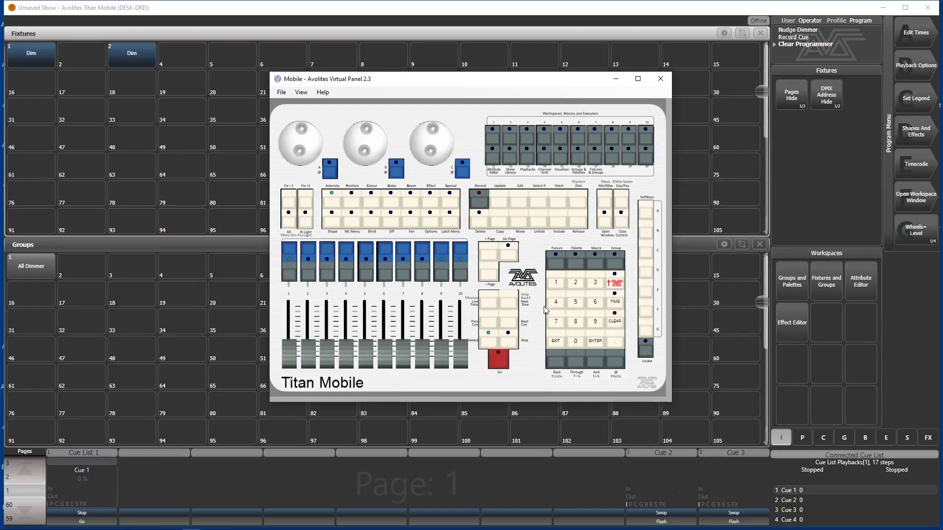
pyautogui.click(487, 334)
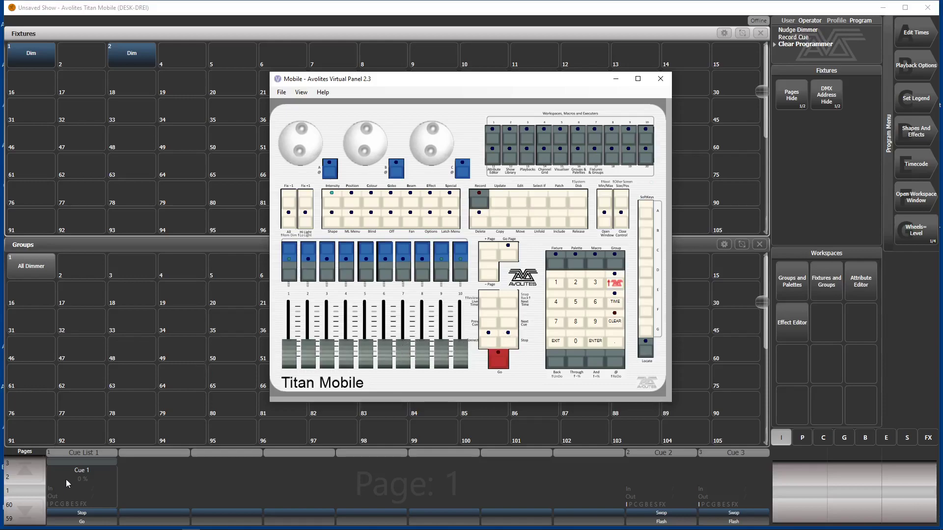
pyautogui.click(489, 344)
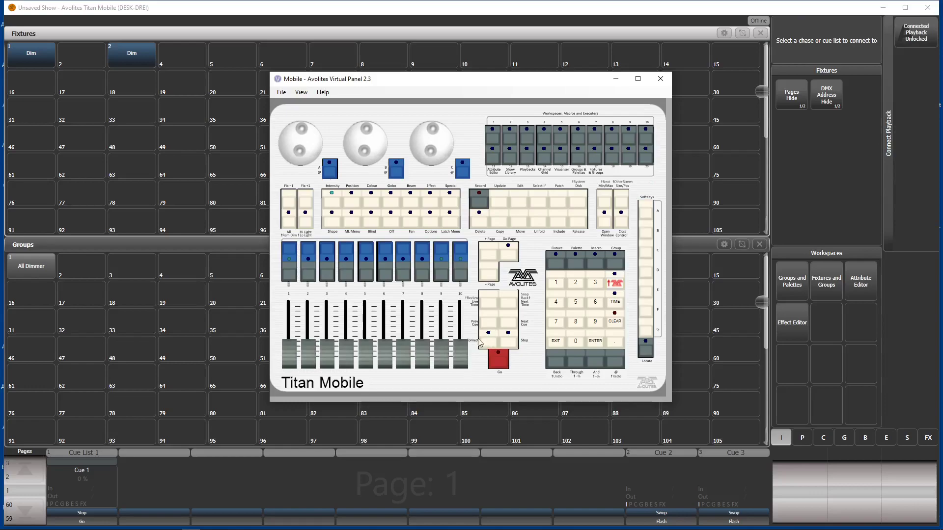
pyautogui.click(290, 253)
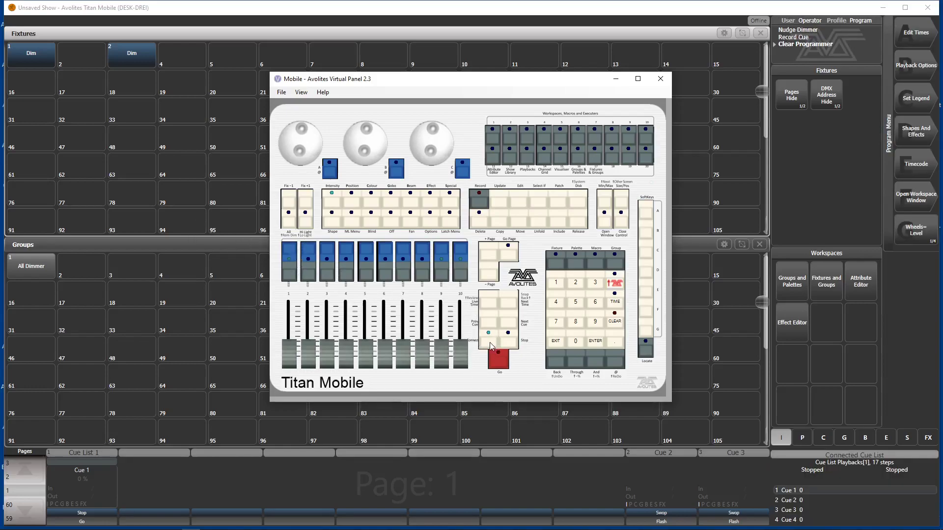
pyautogui.click(491, 345)
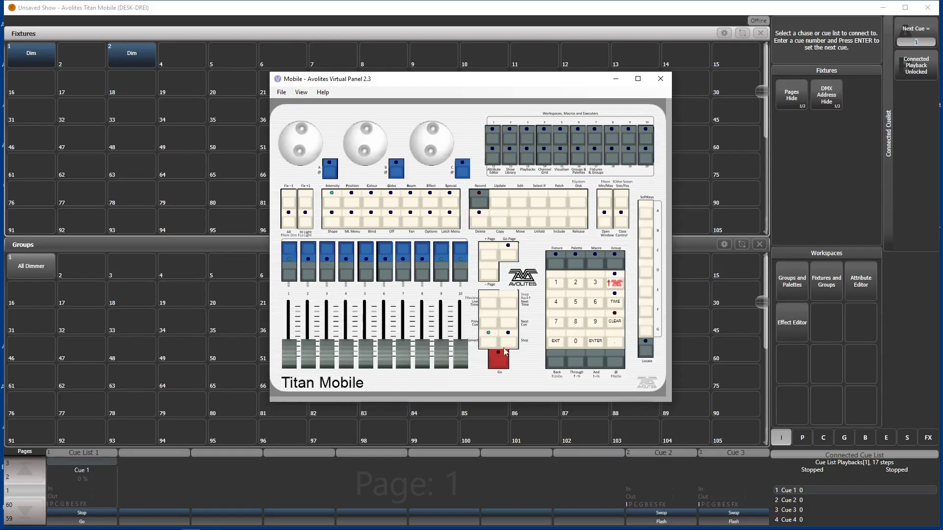
pyautogui.click(576, 302)
pyautogui.click(595, 341)
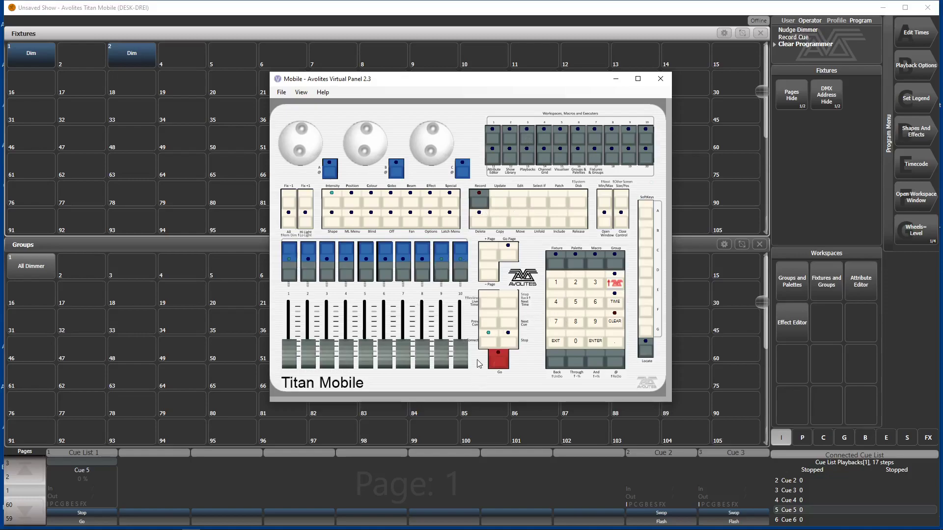
# - Reconnect playback 1's cue list, set next cue 8 and Go to jump to Cue 8
pyautogui.click(489, 342)
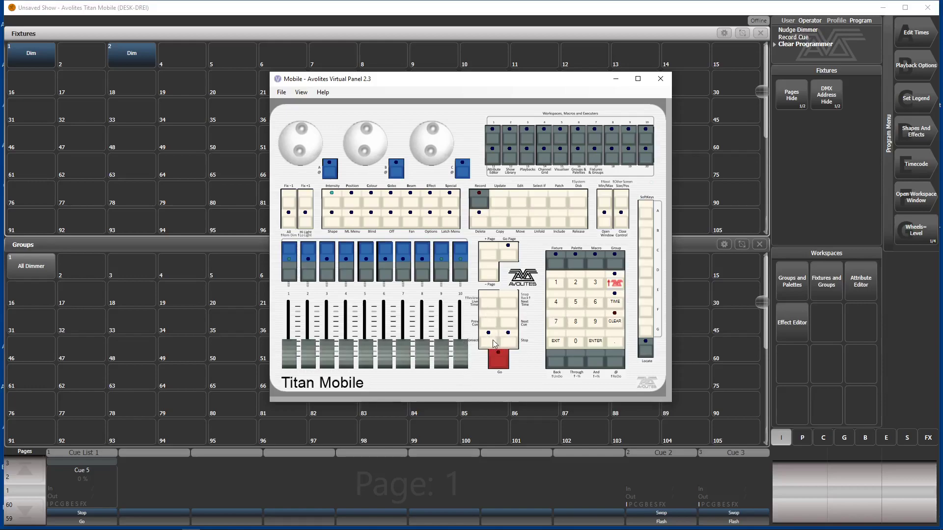
pyautogui.click(488, 343)
pyautogui.click(289, 253)
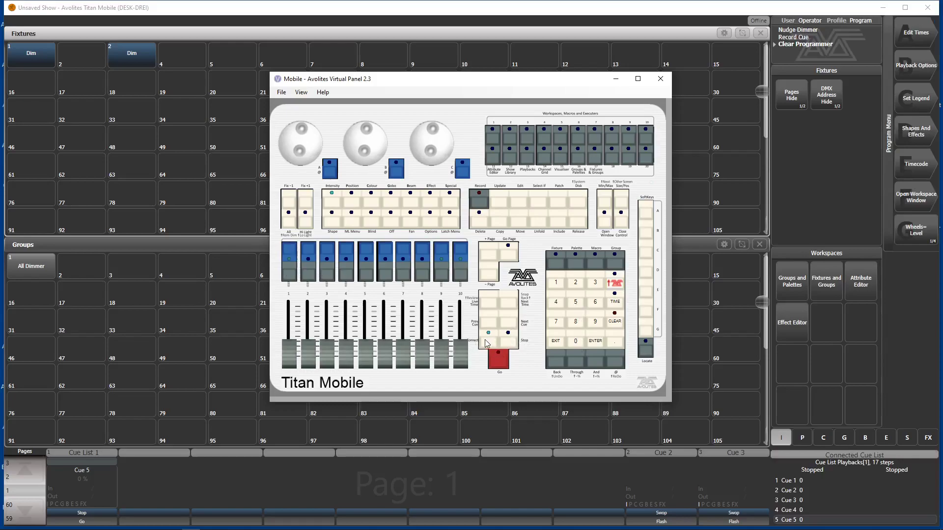
pyautogui.click(486, 343)
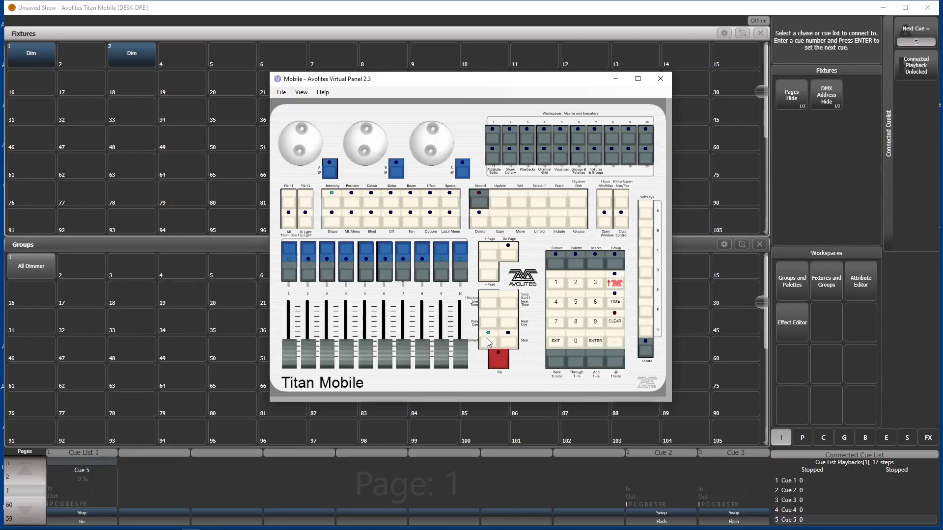
pyautogui.click(576, 323)
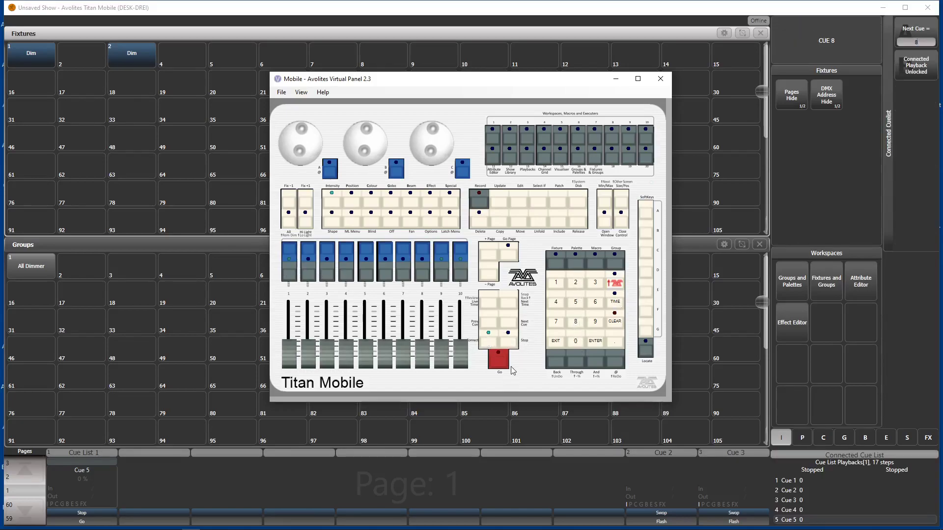
pyautogui.click(499, 359)
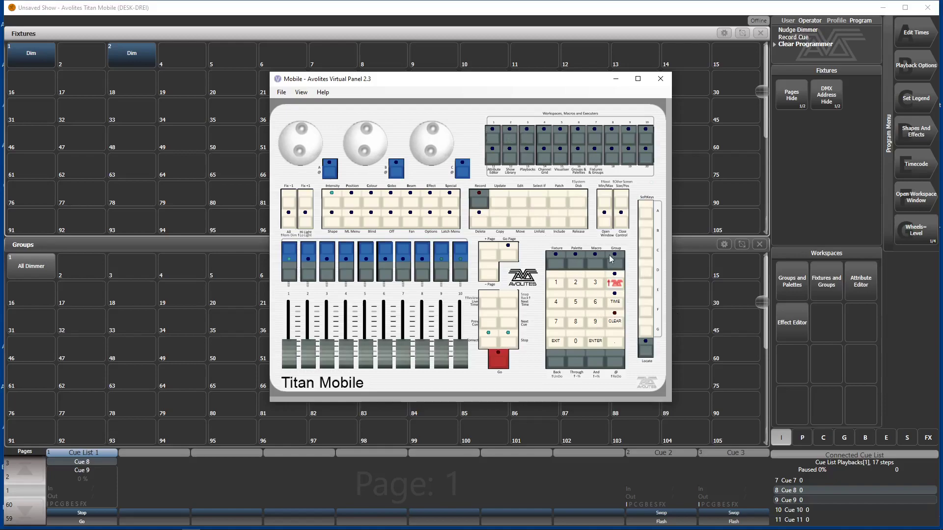
# - Record Macro1 (user number 1) connecting playback 1's cue list and setting next cue 5
pyautogui.click(594, 256)
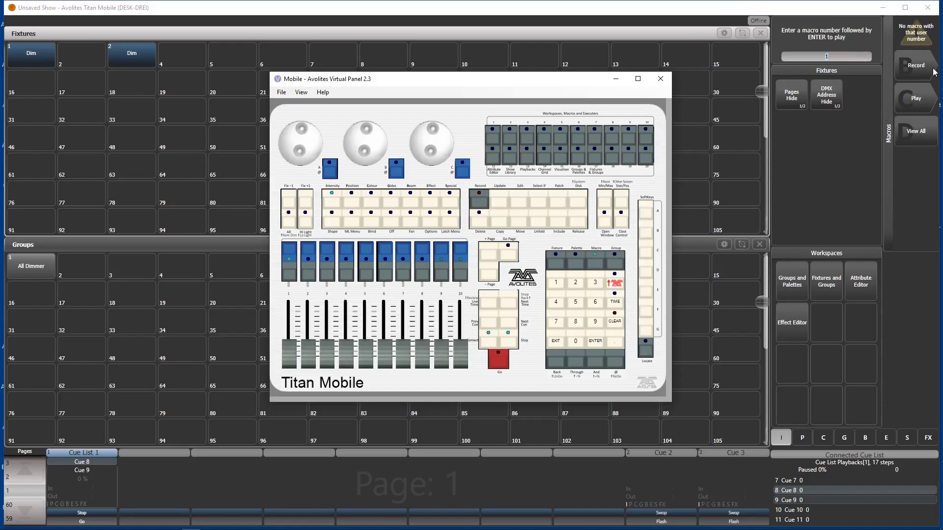
pyautogui.click(916, 65)
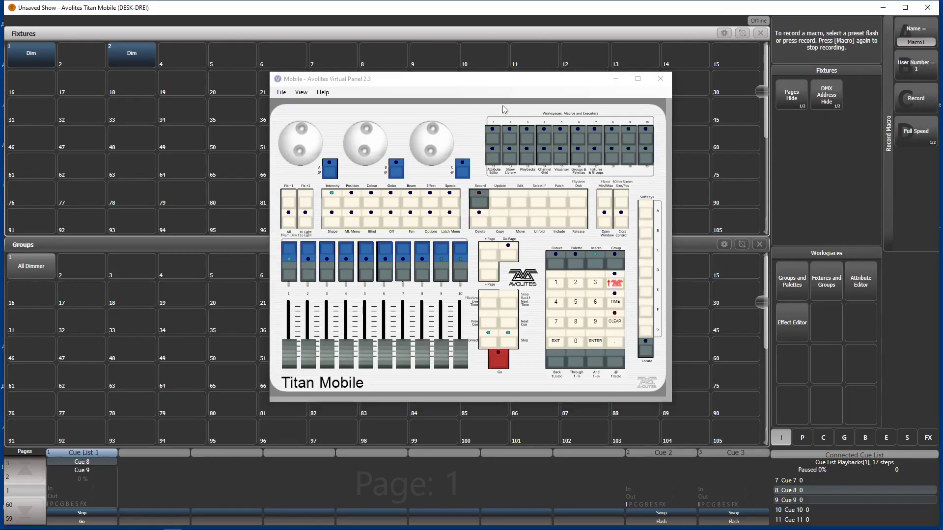
pyautogui.click(493, 141)
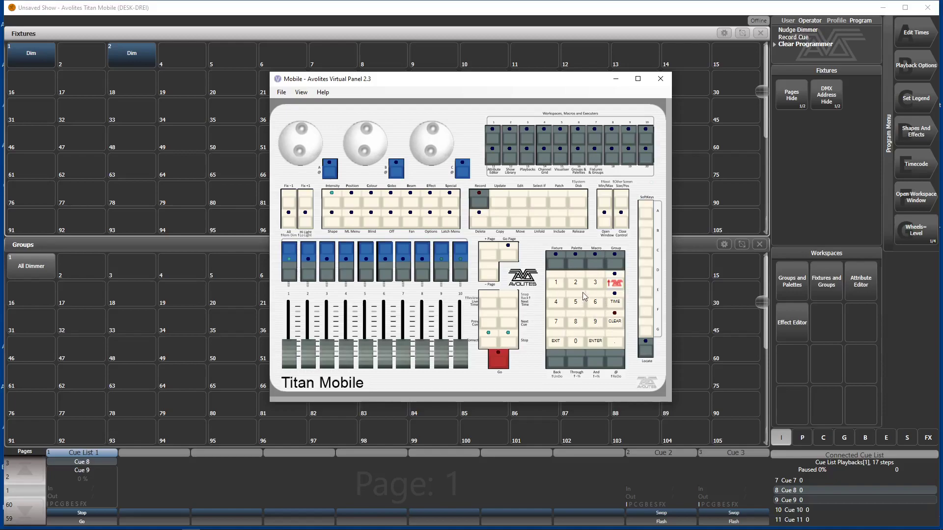
pyautogui.click(489, 345)
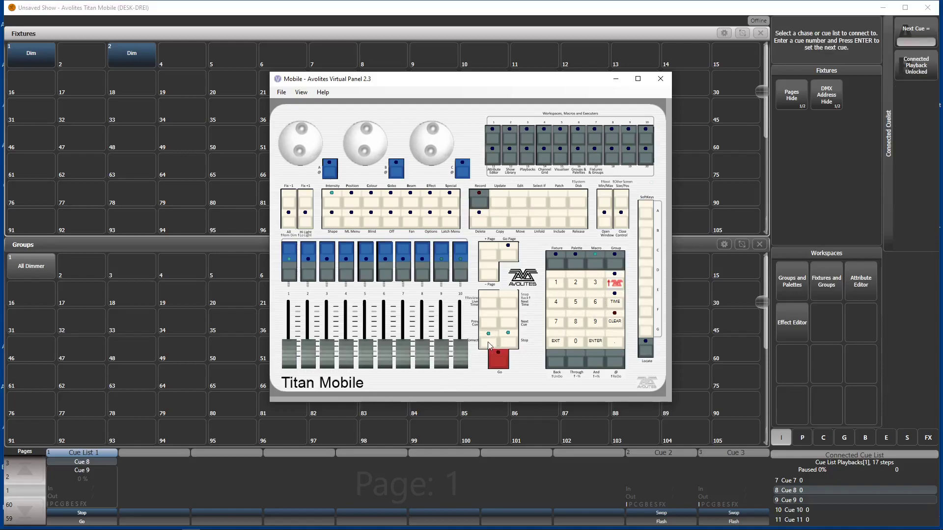
pyautogui.click(294, 252)
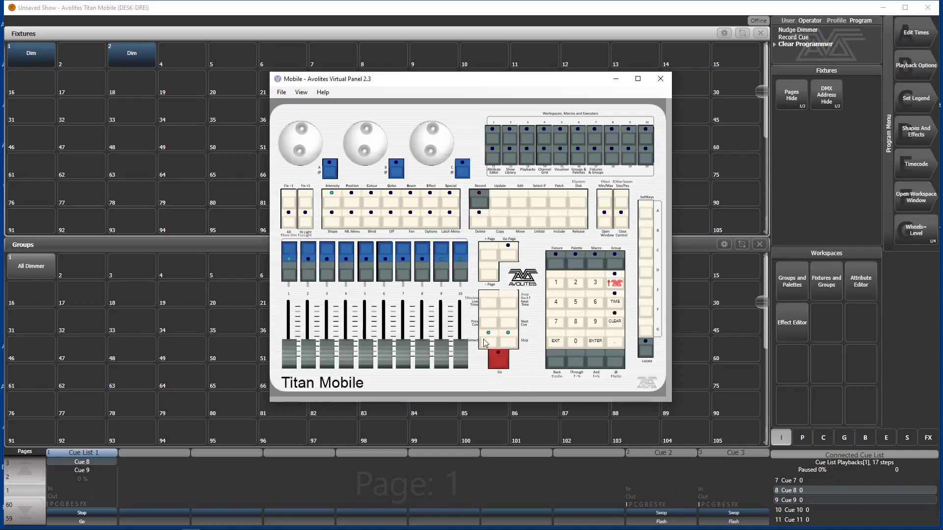
pyautogui.click(487, 344)
pyautogui.click(575, 302)
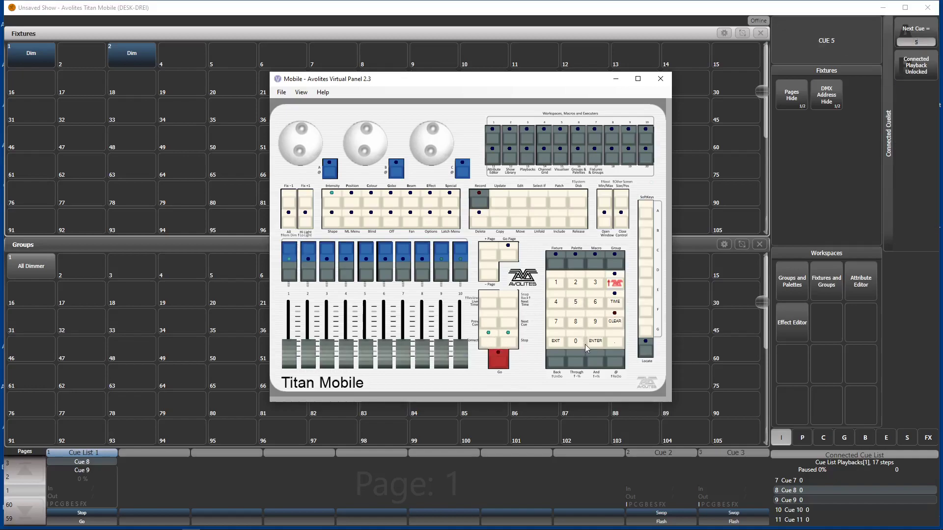
pyautogui.click(602, 342)
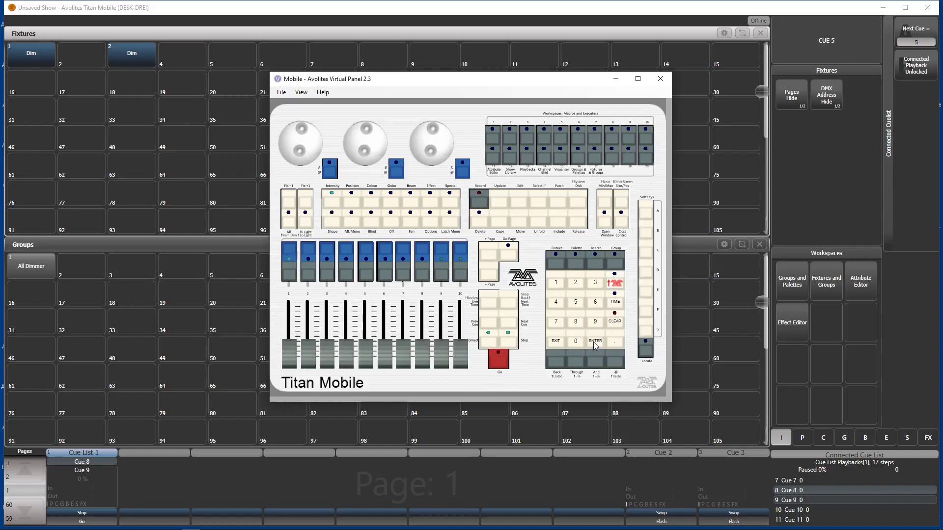
pyautogui.click(595, 264)
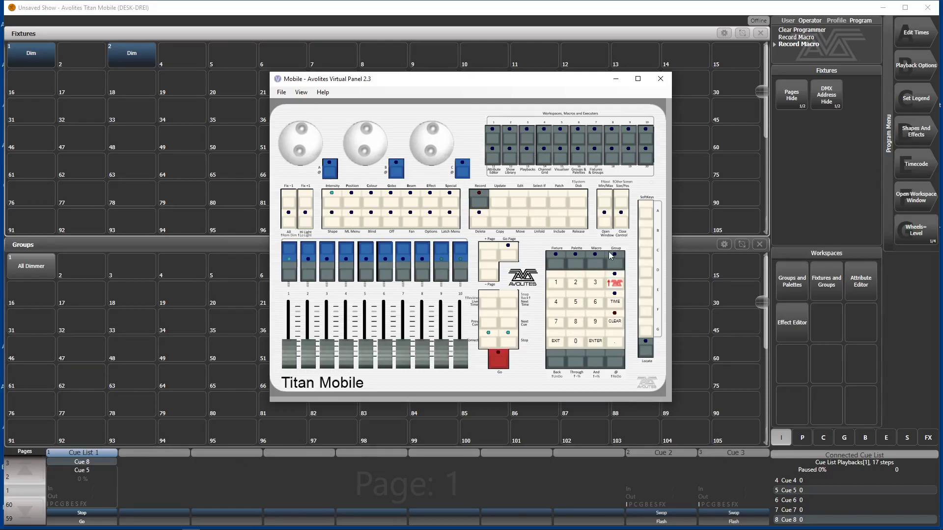
# - Record Macro2 setting the connected cue list's next cue to 8, then stop recording
pyautogui.click(596, 260)
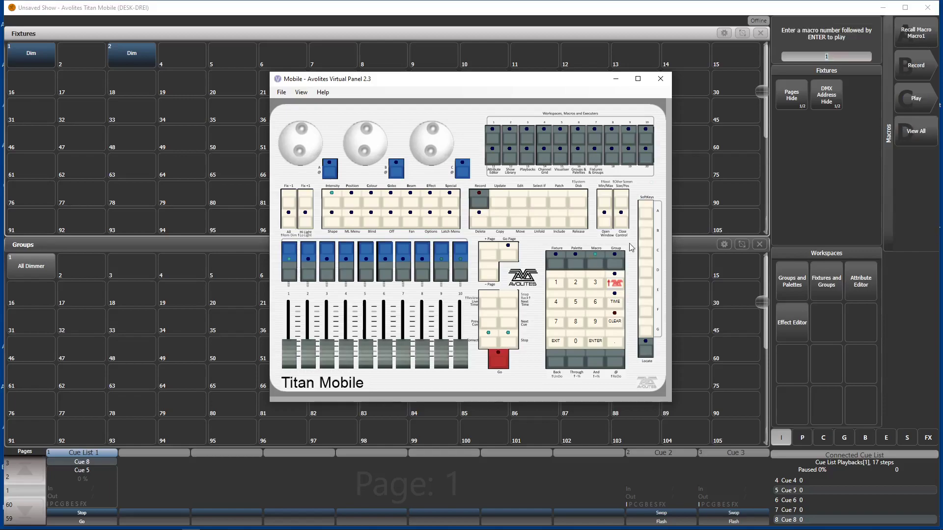
pyautogui.click(530, 139)
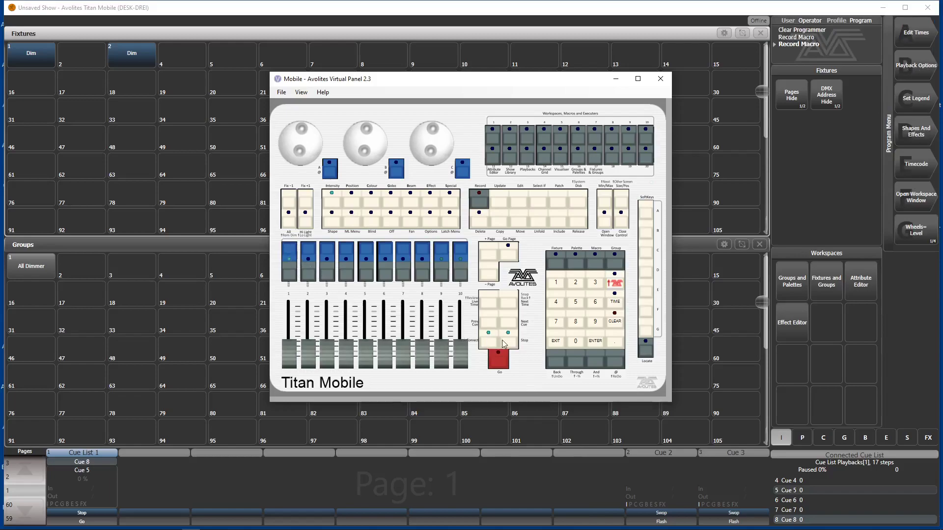
pyautogui.click(487, 345)
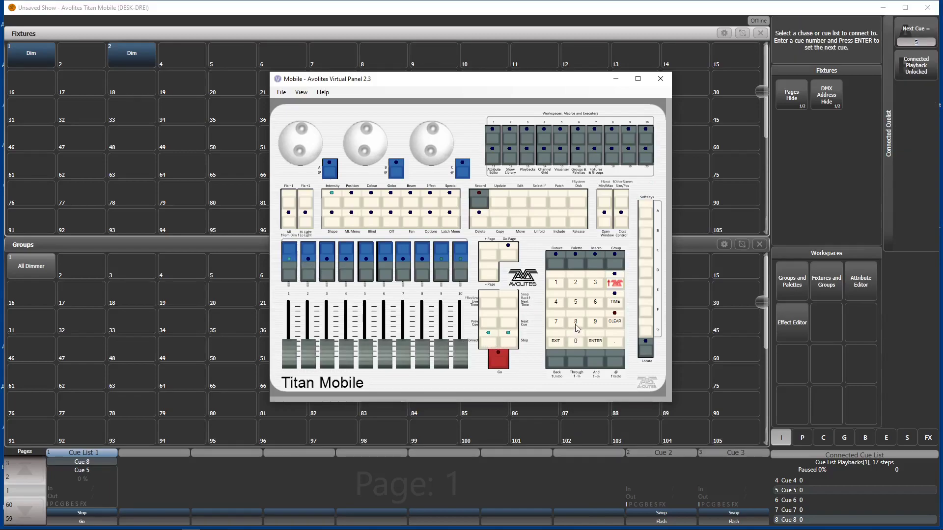
pyautogui.click(576, 326)
pyautogui.click(496, 361)
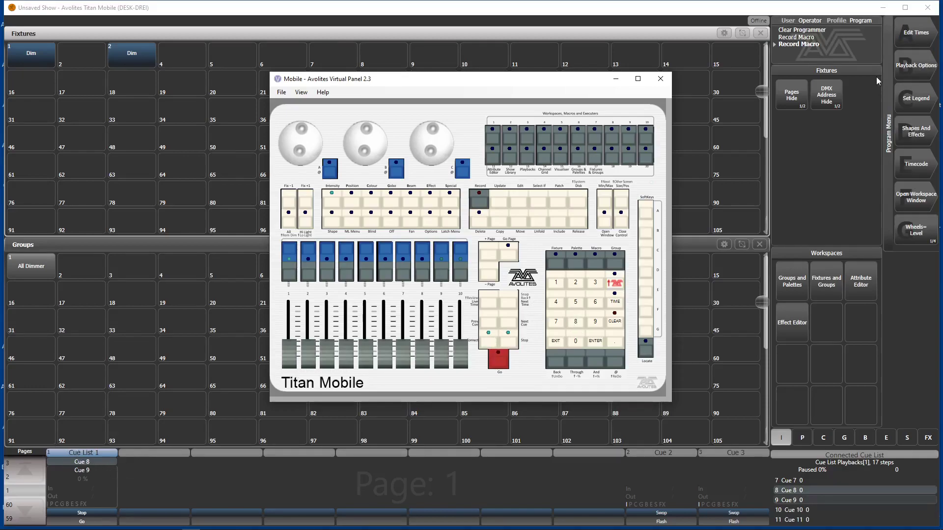
pyautogui.click(598, 263)
# - Fire Macro1 for Cue 5, release and restart playback 1, then fire Macro2 for Cue 8
pyautogui.click(493, 139)
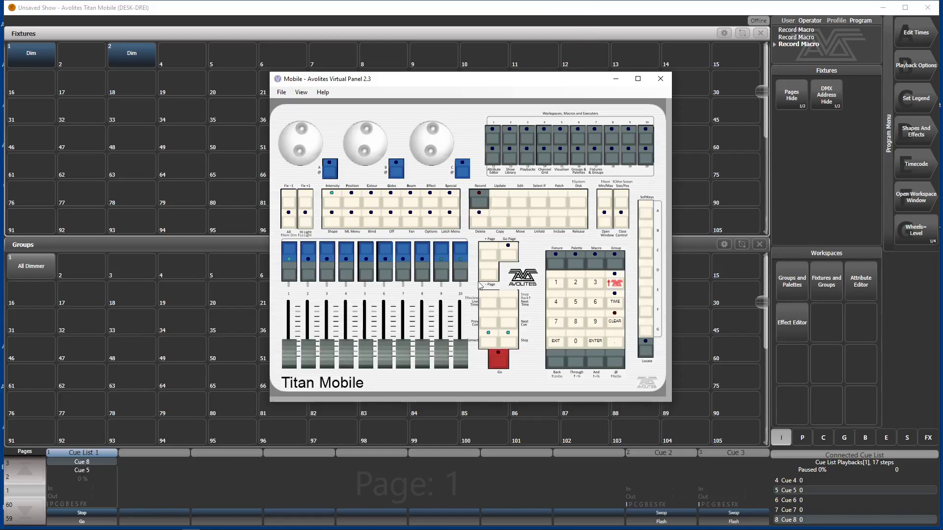
pyautogui.click(578, 222)
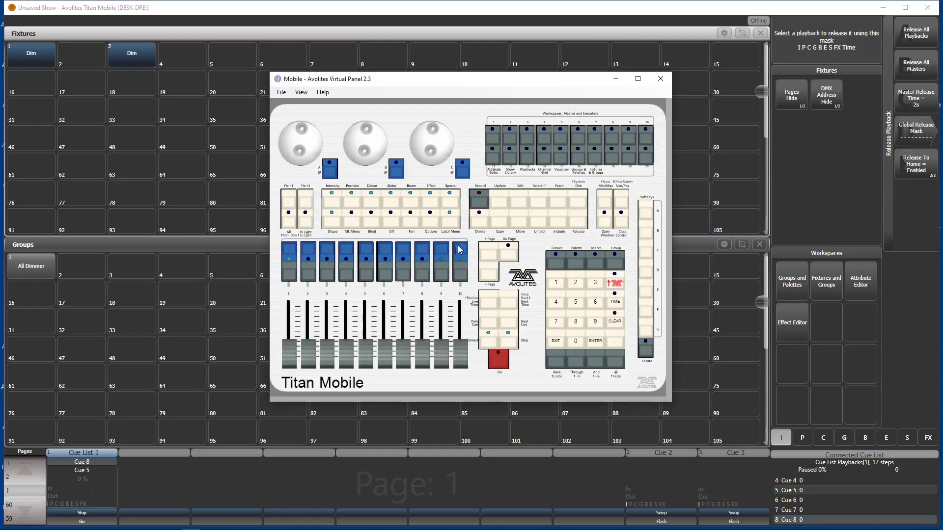
pyautogui.click(291, 245)
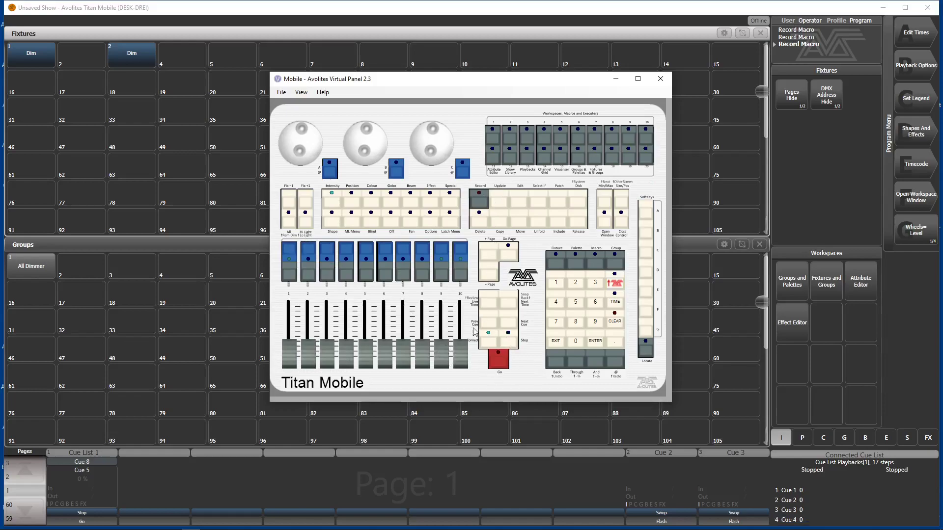
pyautogui.click(499, 359)
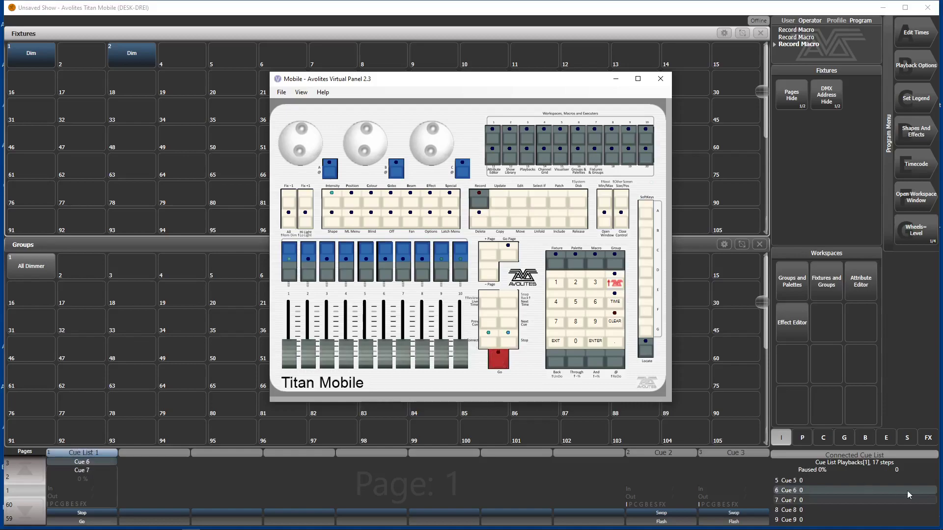
pyautogui.click(517, 147)
pyautogui.moveTo(502, 87); pyautogui.dragTo(325, 160)
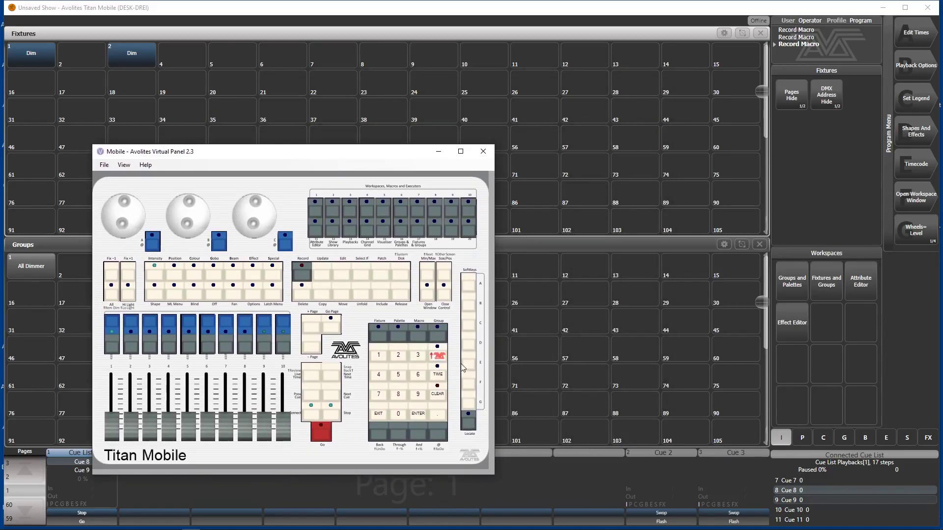
# - Open the Triggers window from System options and add a new mapping named 123
pyautogui.click(439, 356)
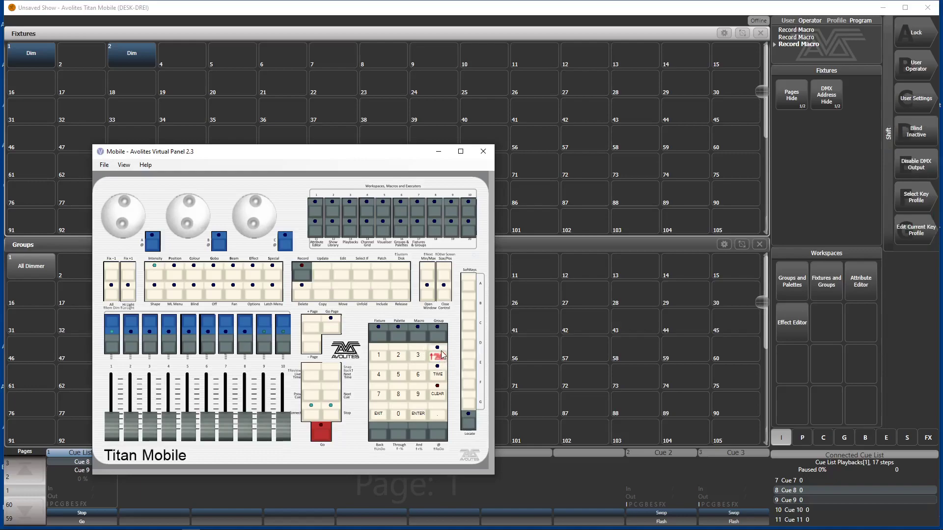
pyautogui.click(402, 276)
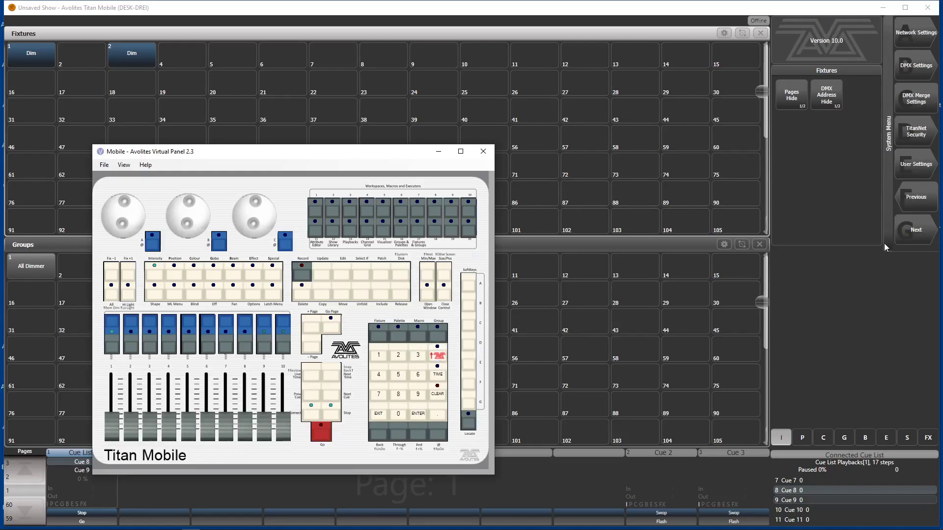
pyautogui.click(909, 230)
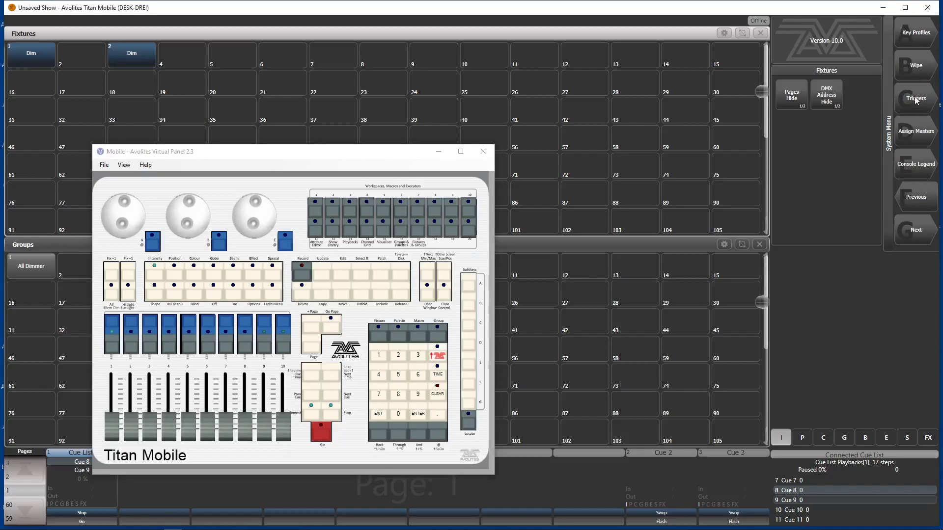
pyautogui.click(914, 100)
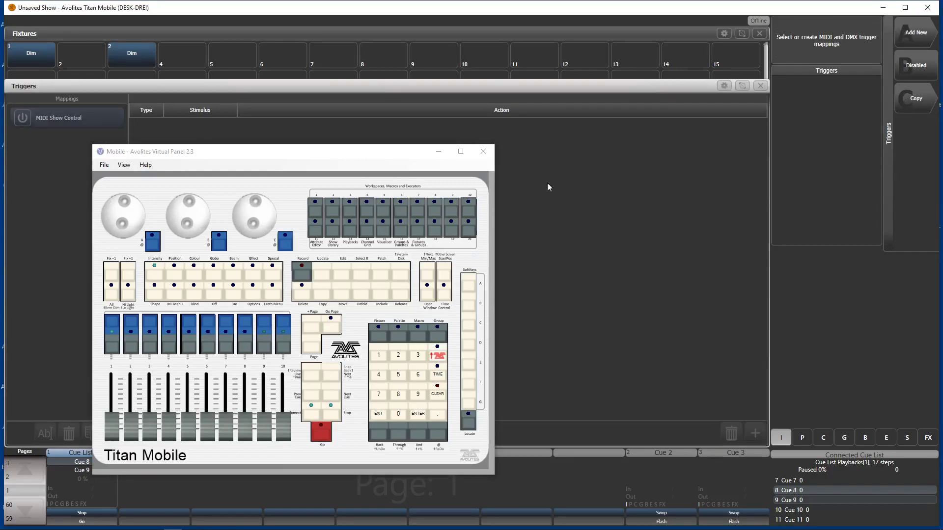
pyautogui.click(909, 39)
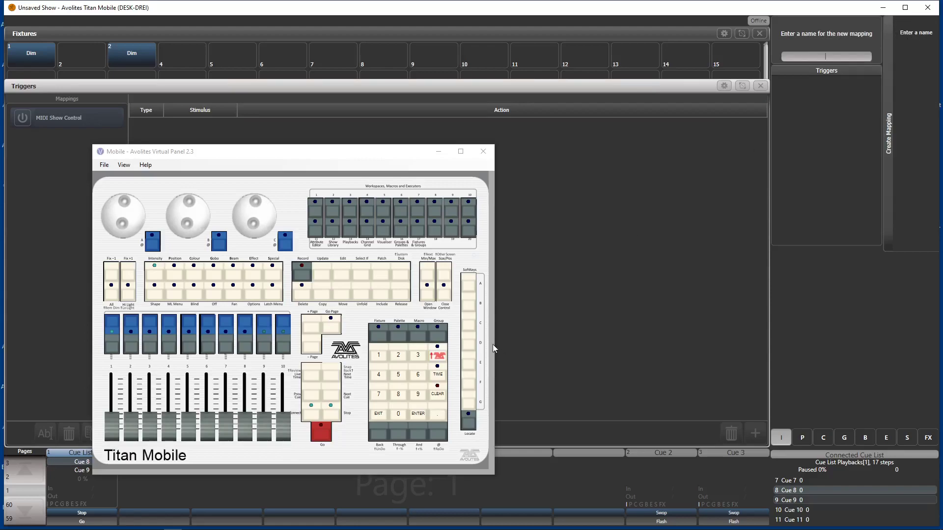
pyautogui.write('12')
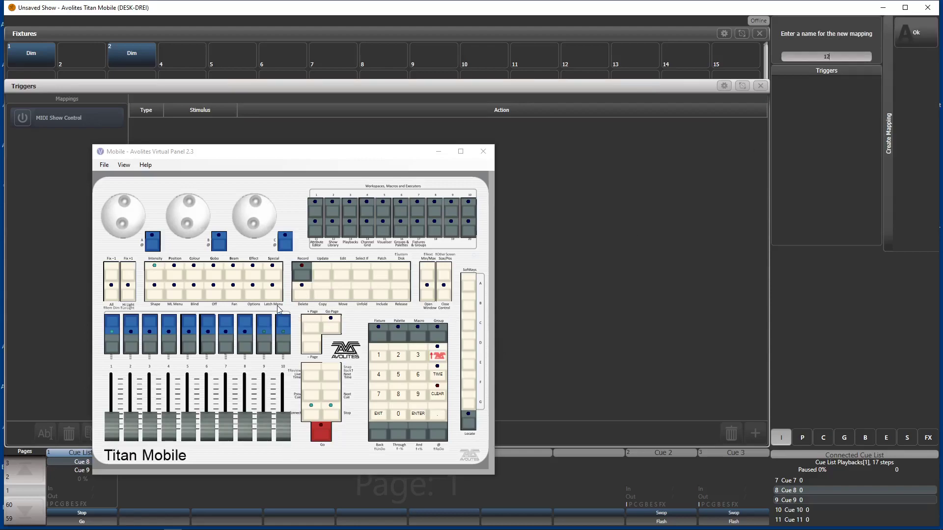
pyautogui.write('3')
pyautogui.click(918, 35)
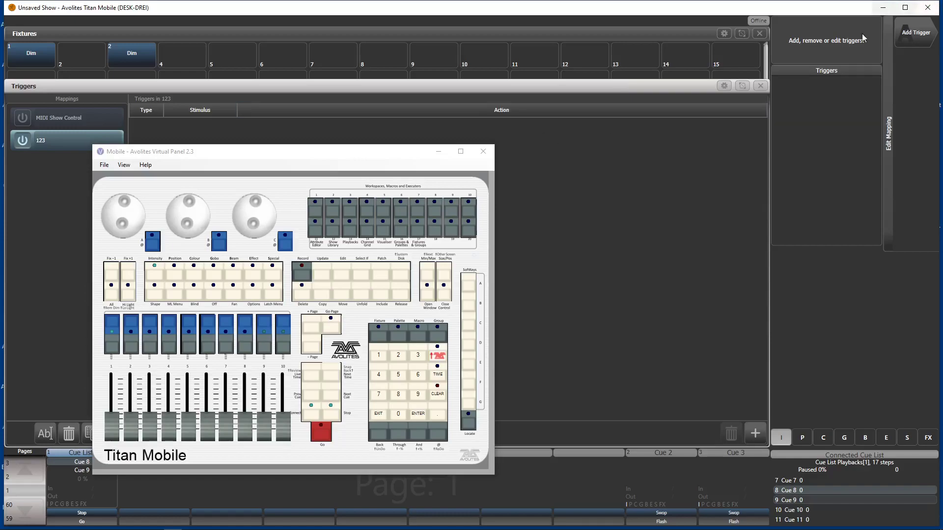
# - Try adding a trigger to mapping 123, set Trigger Type to Item, then exit without adding
pyautogui.click(904, 39)
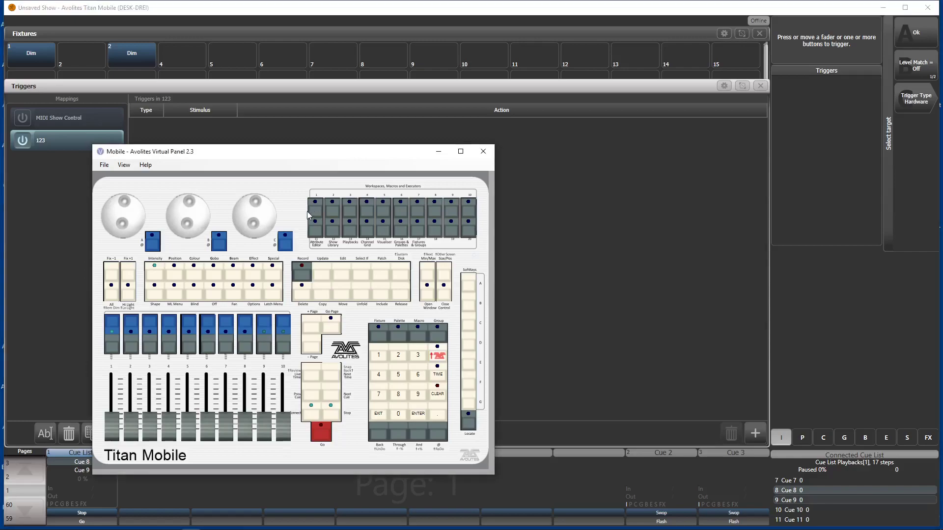
pyautogui.click(315, 214)
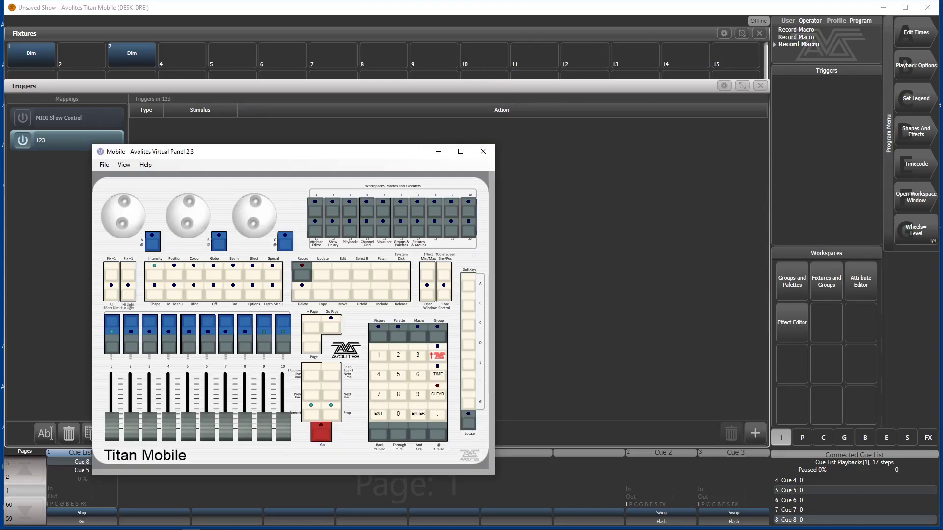
pyautogui.click(755, 435)
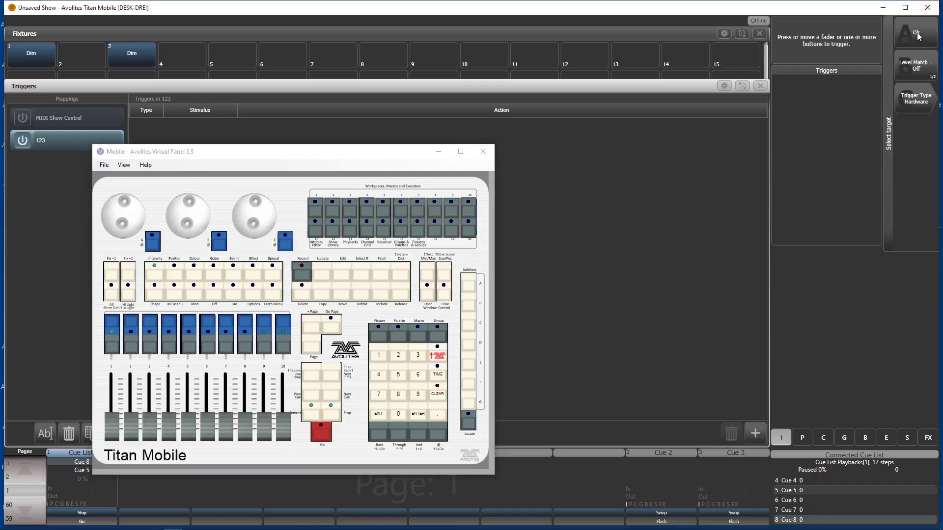
pyautogui.click(354, 214)
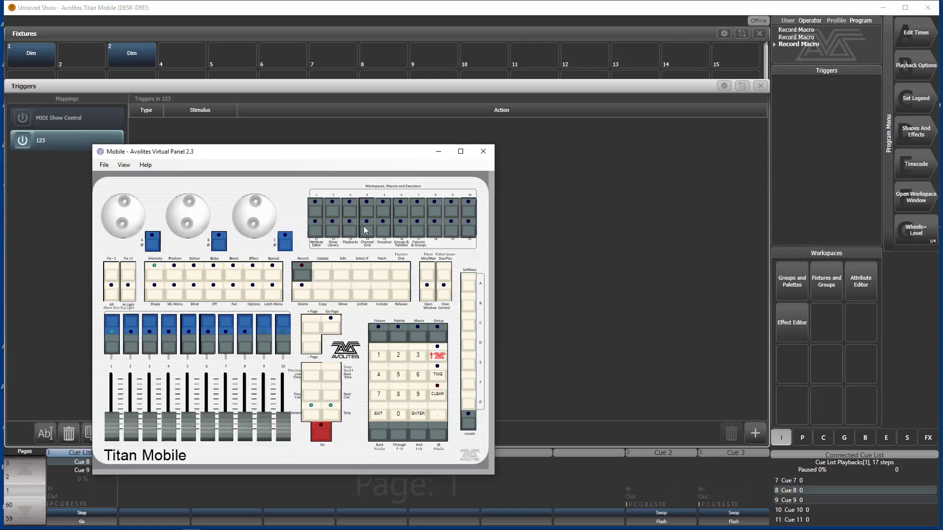
pyautogui.click(755, 434)
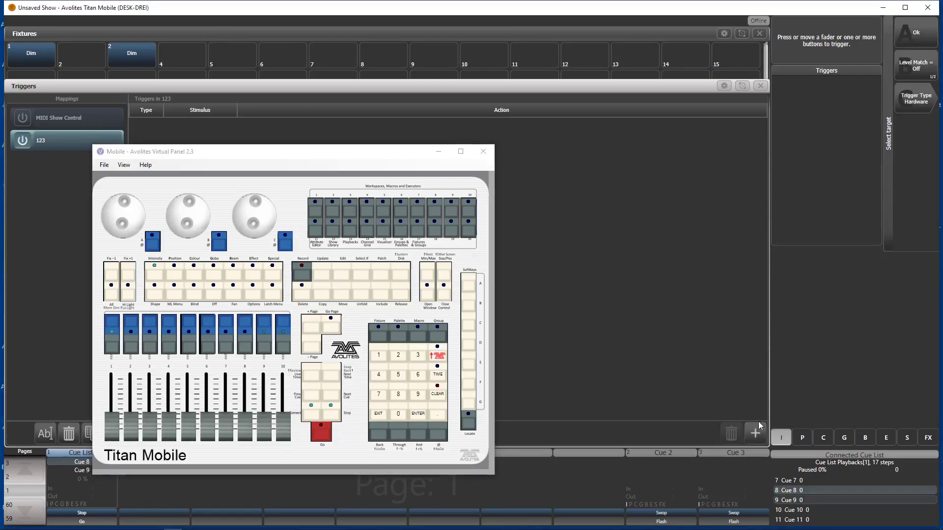
pyautogui.click(917, 98)
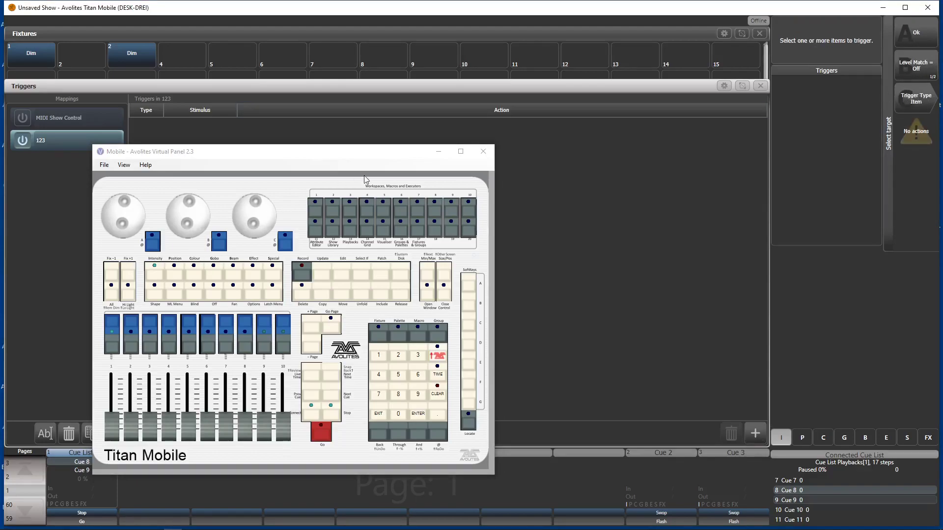
pyautogui.click(318, 215)
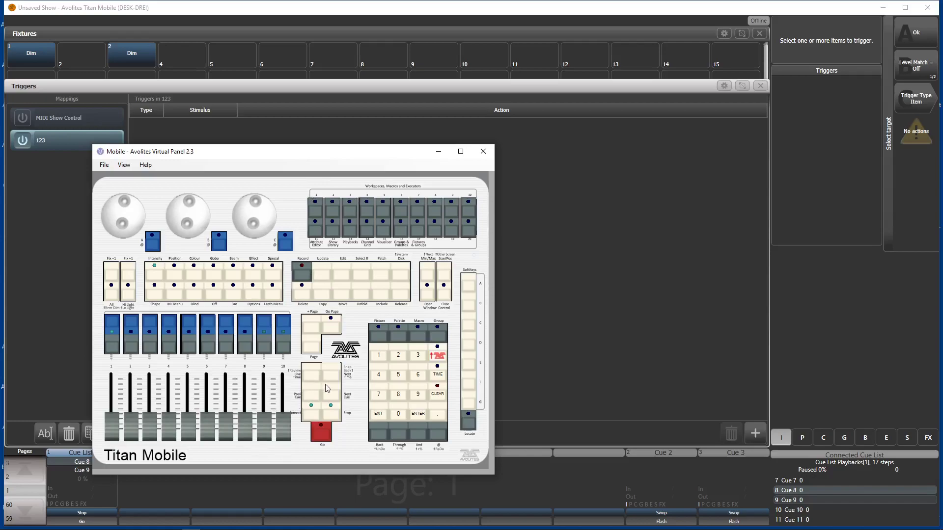
pyautogui.click(381, 418)
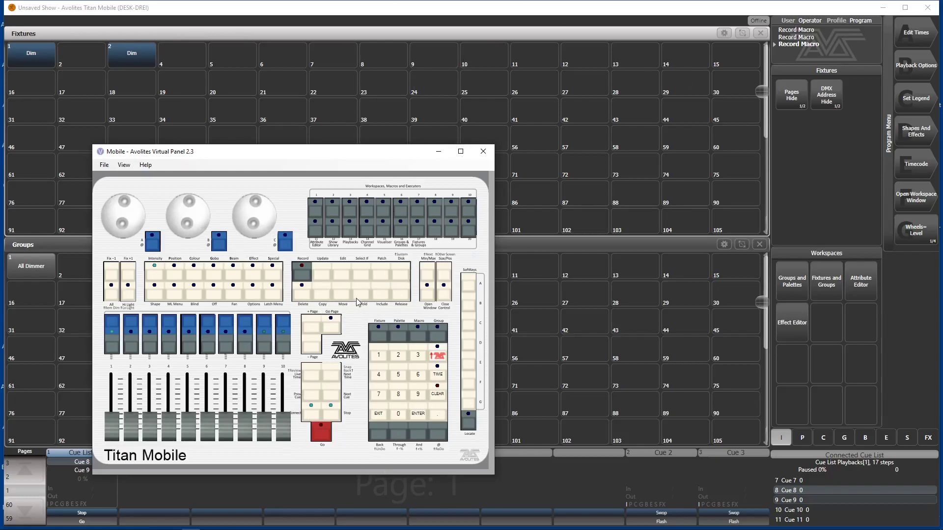
# - Move Macro1 to Fixtures slot 9 and Macro2 to slot 11, then run Macro1 to queue Cue 5
pyautogui.click(342, 298)
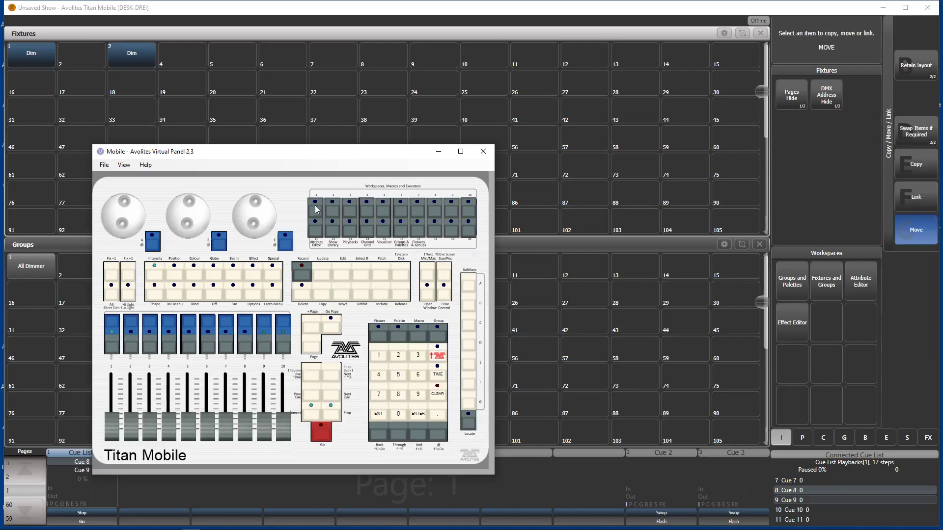
pyautogui.click(423, 58)
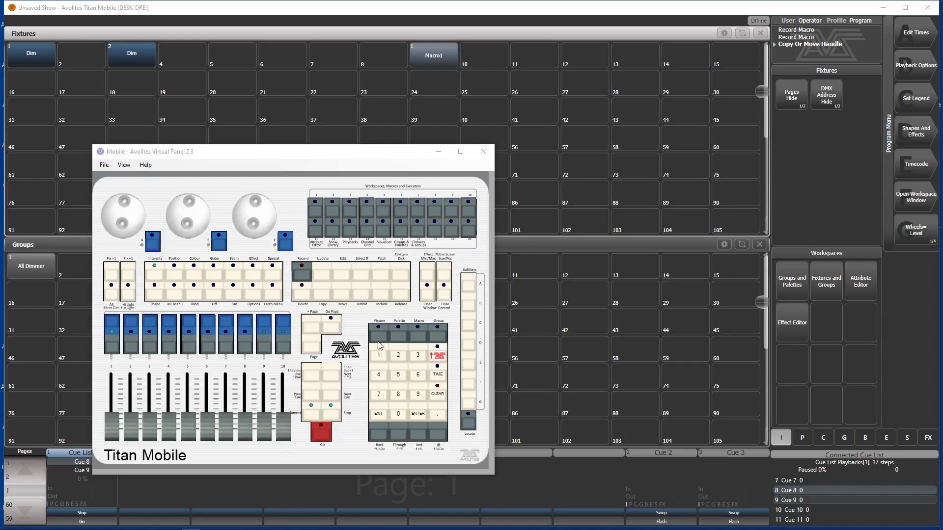
pyautogui.click(338, 295)
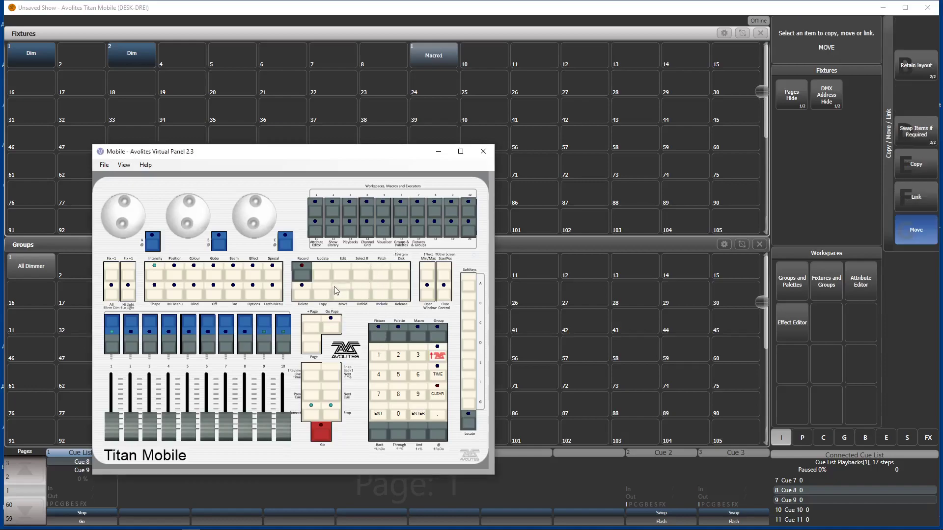
pyautogui.click(351, 210)
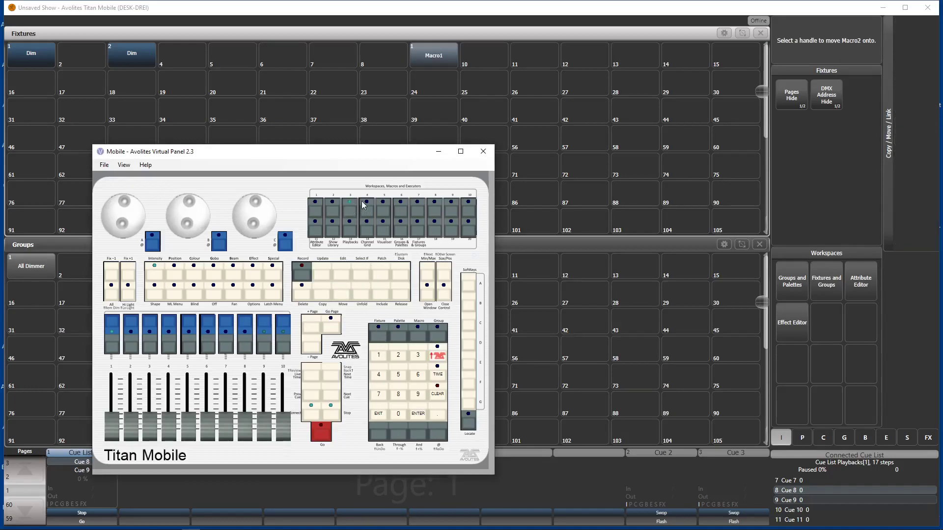
pyautogui.click(542, 58)
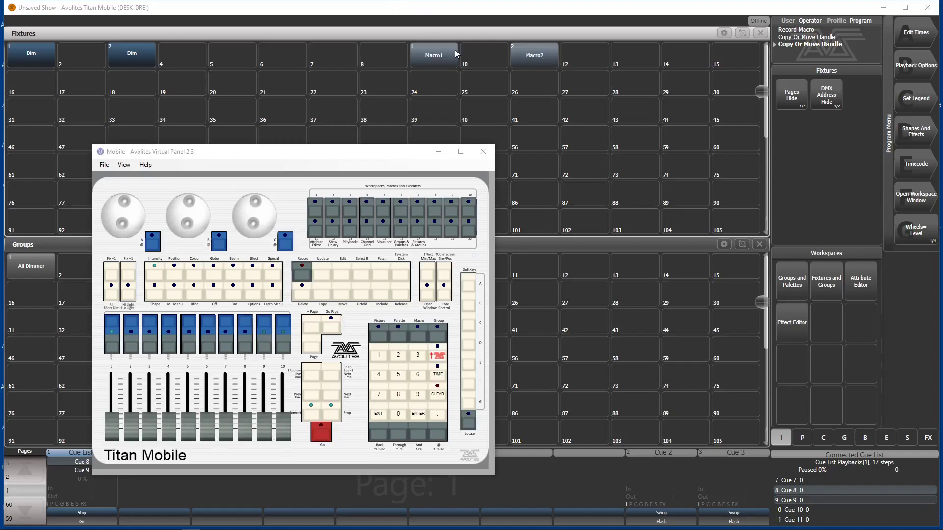
pyautogui.moveTo(263, 151); pyautogui.dragTo(465, 114)
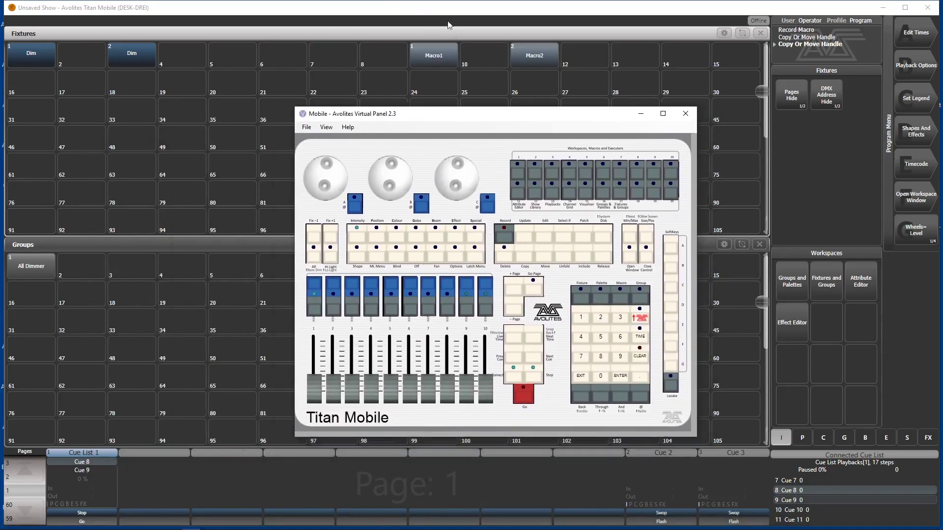
pyautogui.click(441, 55)
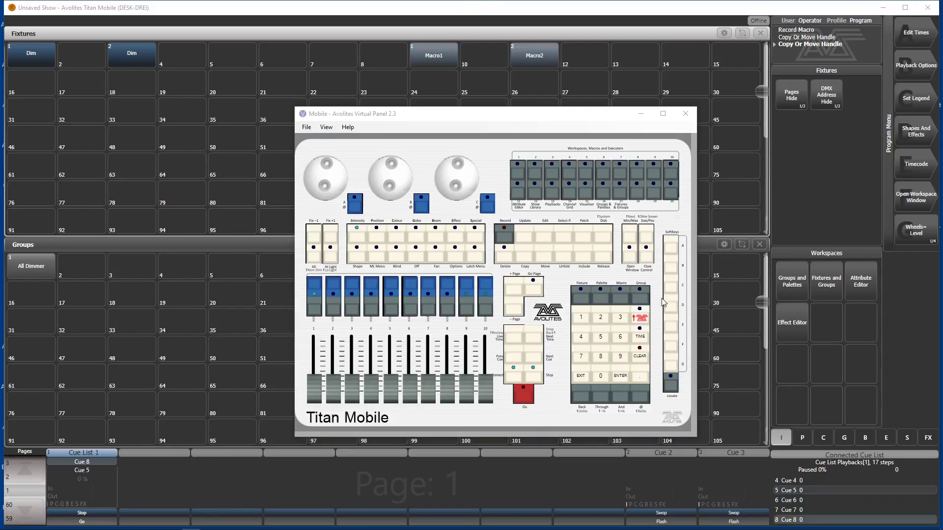
# - Open the Triggers list from the System Menu, moving the virtual panel out of the way
pyautogui.click(642, 320)
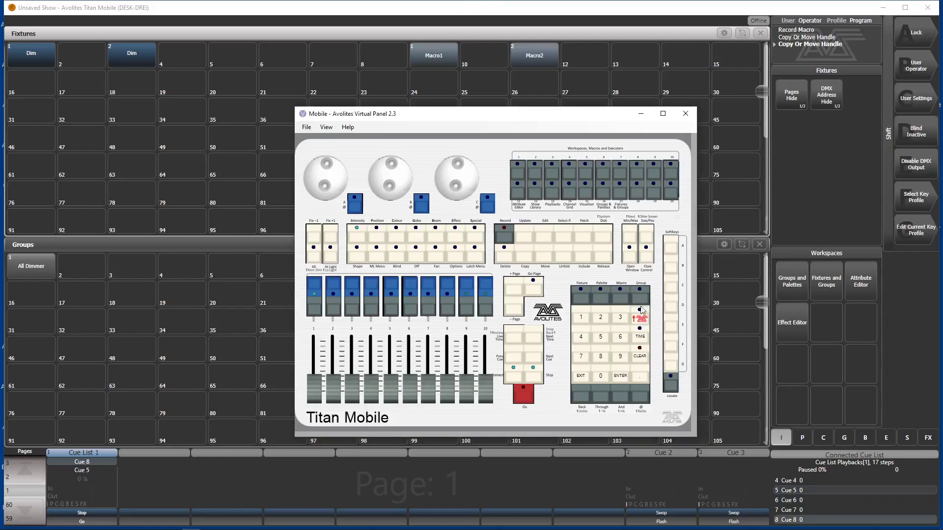
pyautogui.click(603, 235)
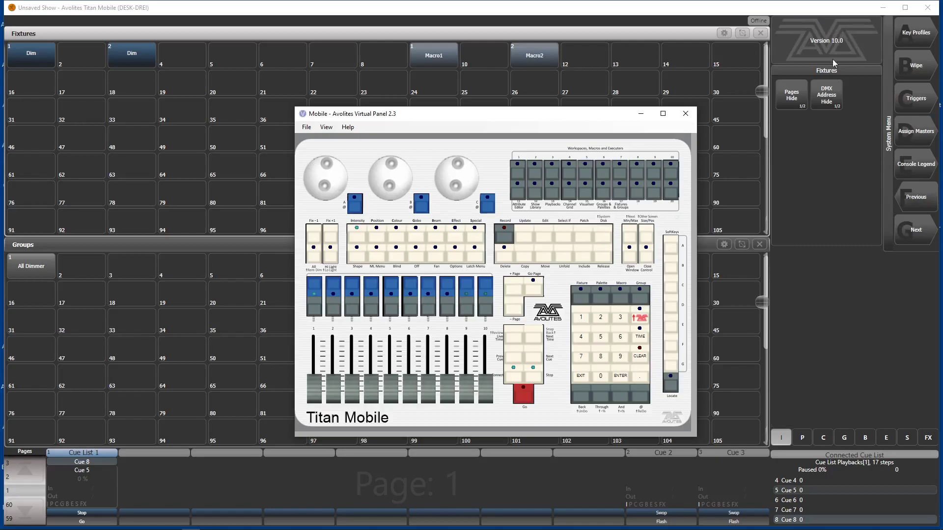
pyautogui.click(907, 111)
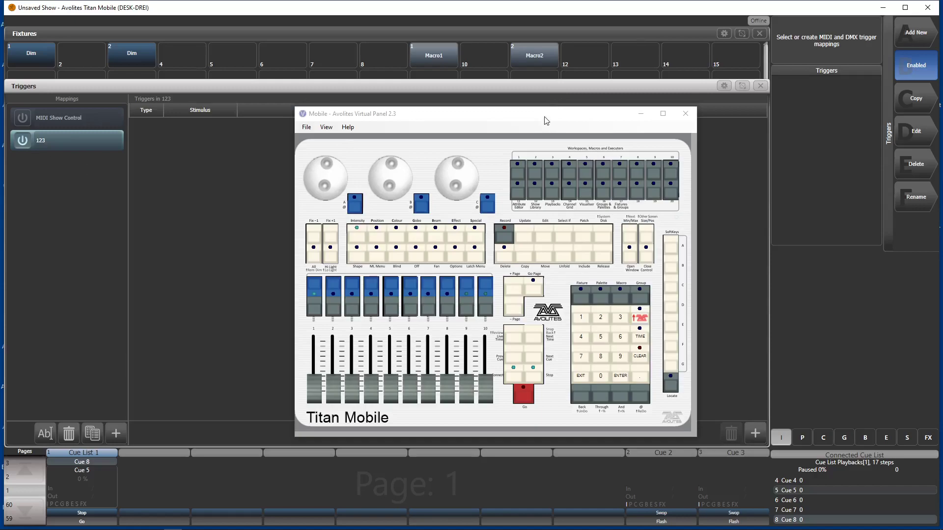
pyautogui.moveTo(546, 120); pyautogui.dragTo(373, 165)
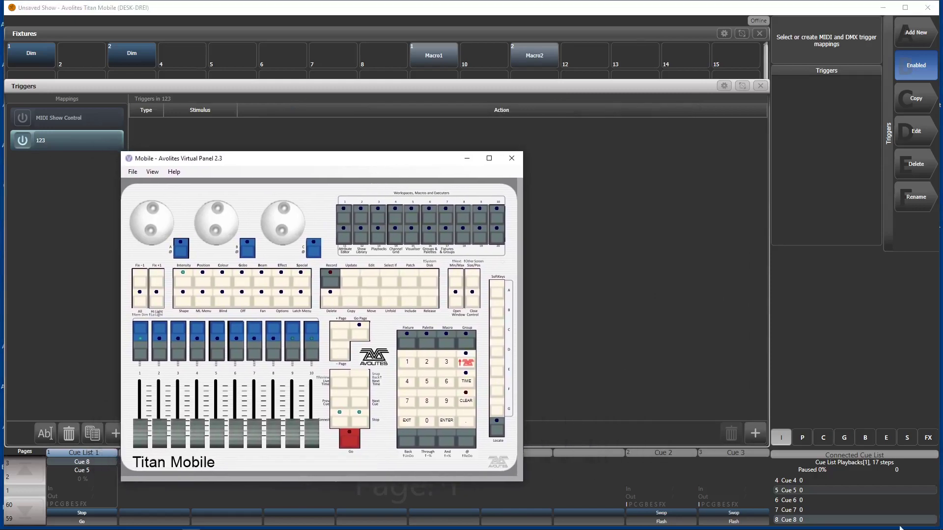
# - Add a Hardware trigger for the Macro1 button, learning the sACN 1.1 stimulus
pyautogui.click(752, 432)
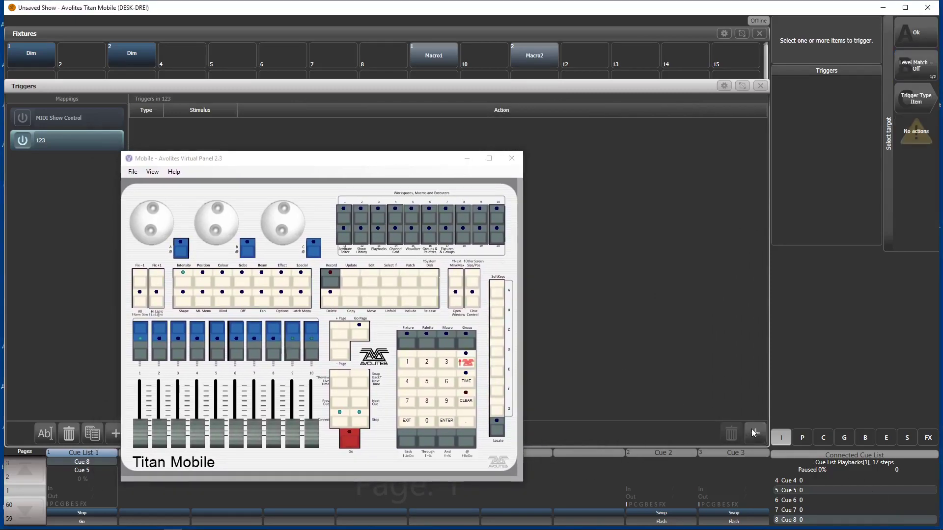
pyautogui.click(916, 100)
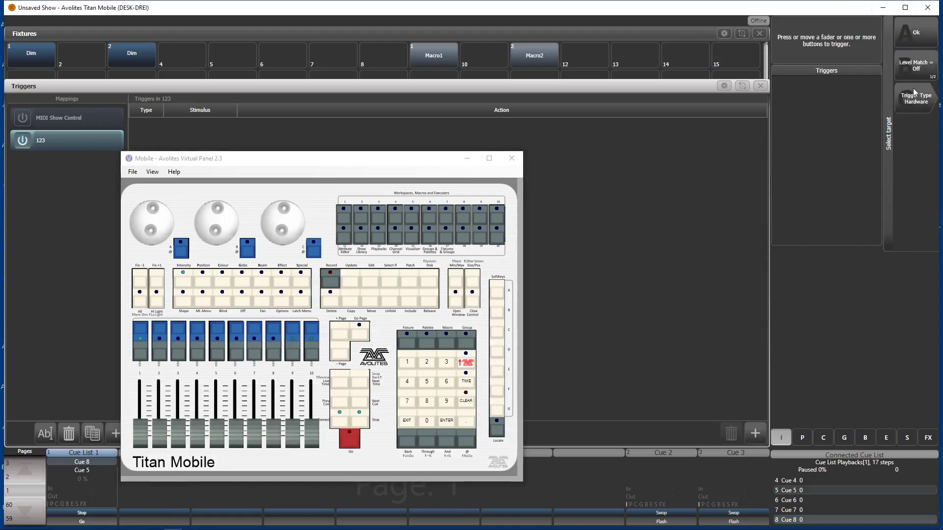
pyautogui.click(440, 57)
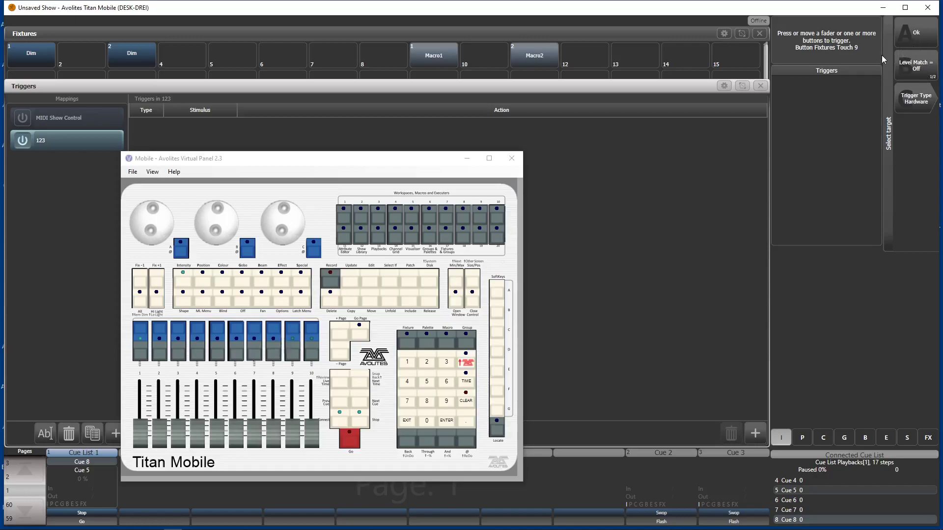
pyautogui.click(909, 31)
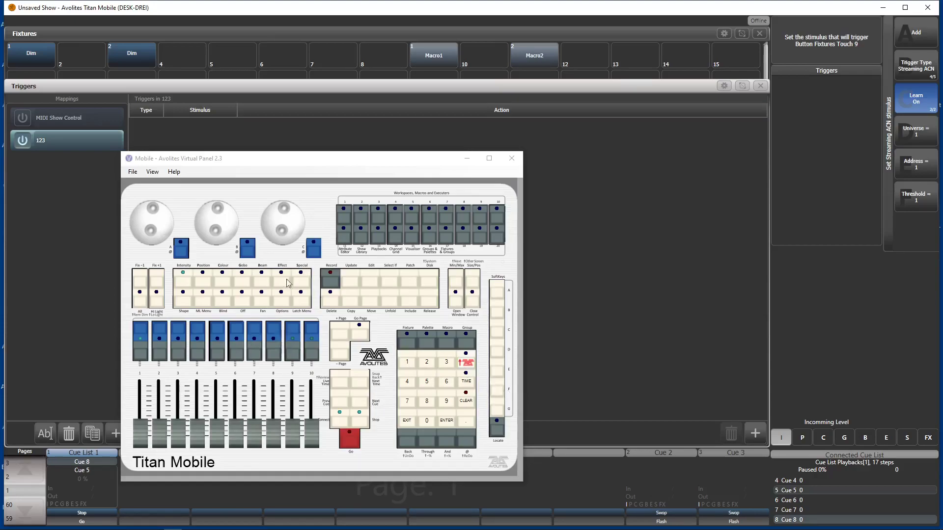
pyautogui.click(291, 336)
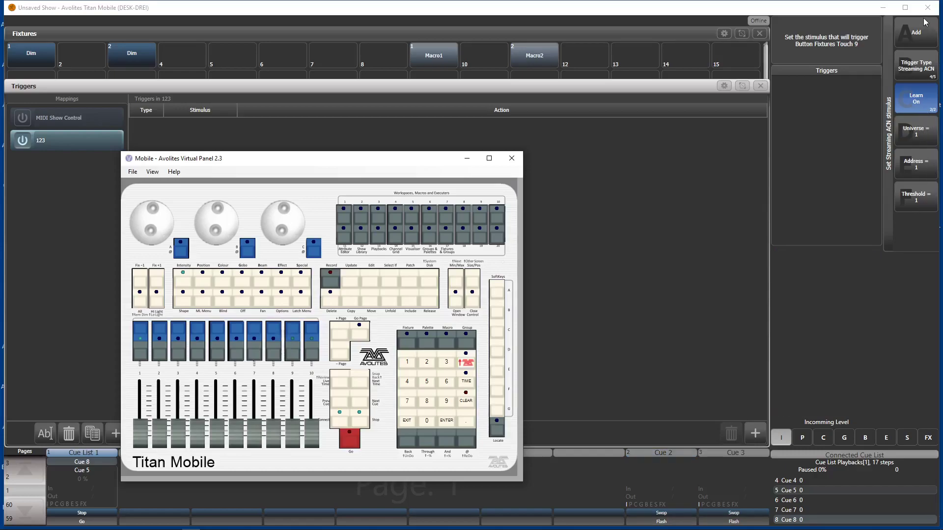
pyautogui.click(914, 30)
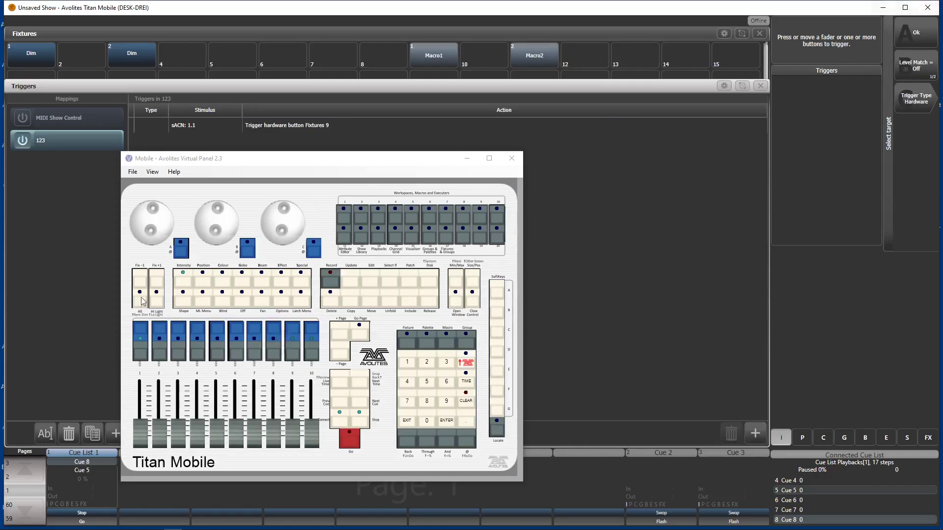
# - Add a Hardware trigger for Macro2 (Fixtures 11), learning the sACN 1.2 stimulus from playback 10
pyautogui.click(920, 104)
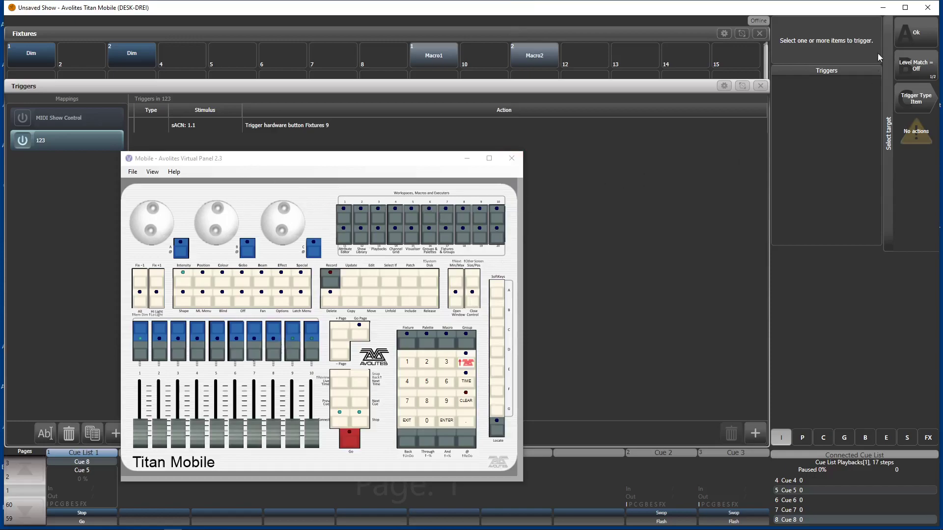
pyautogui.click(926, 97)
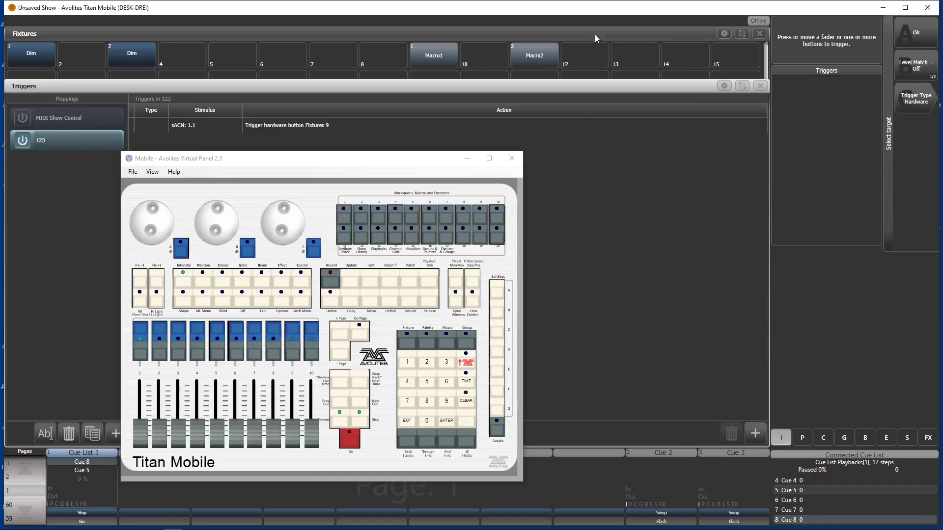
pyautogui.click(530, 51)
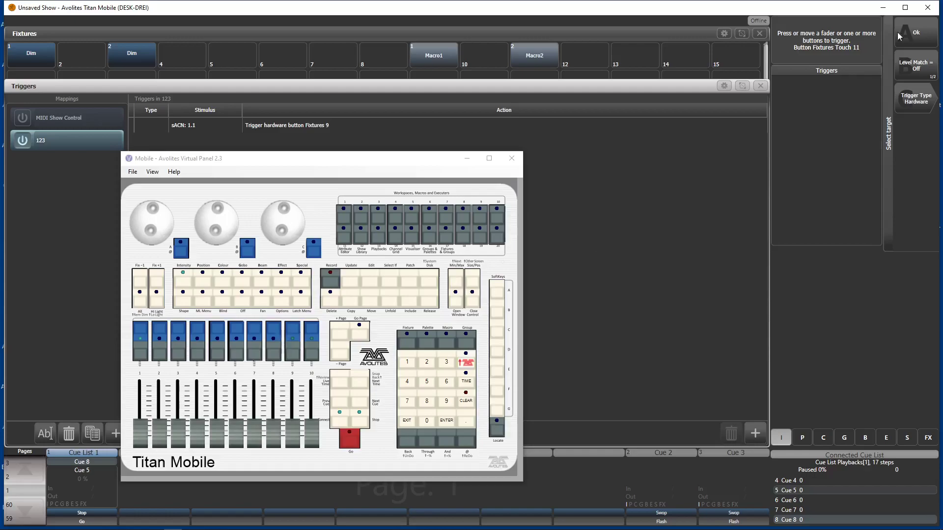
pyautogui.click(915, 28)
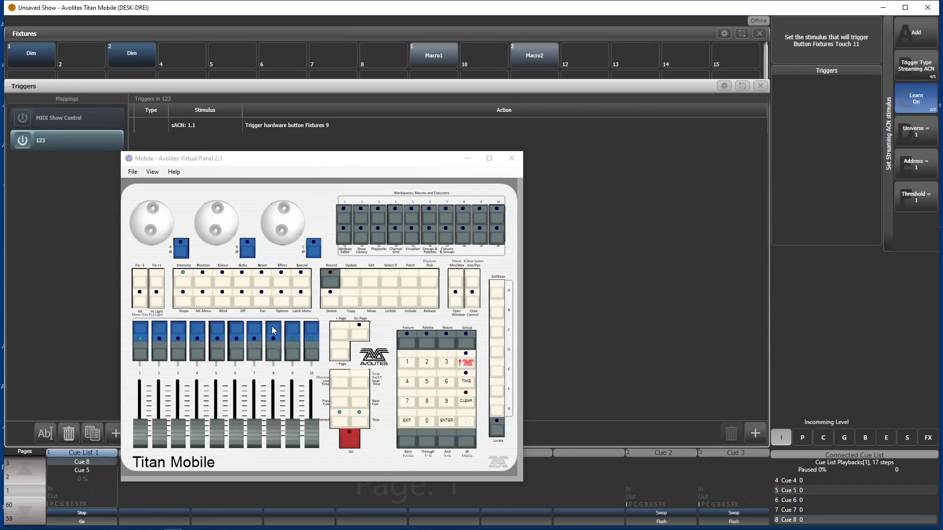
pyautogui.click(313, 335)
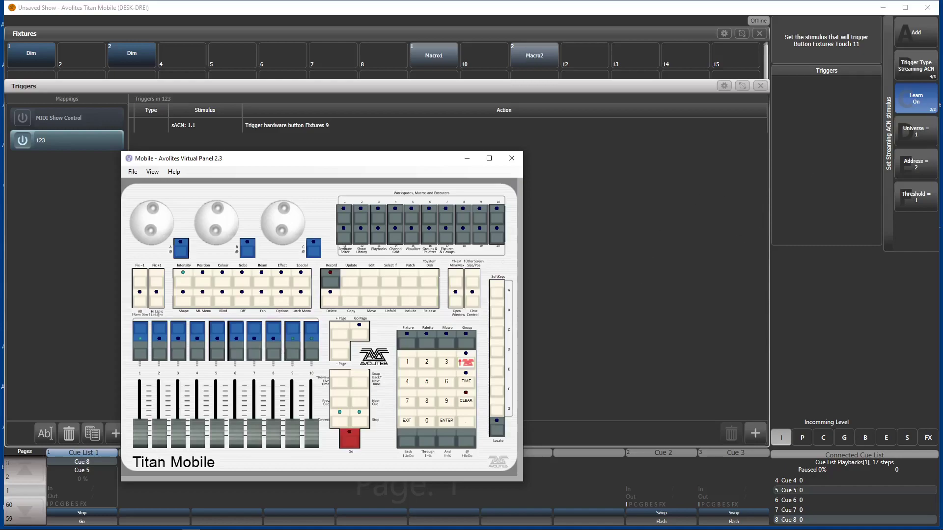
pyautogui.click(917, 27)
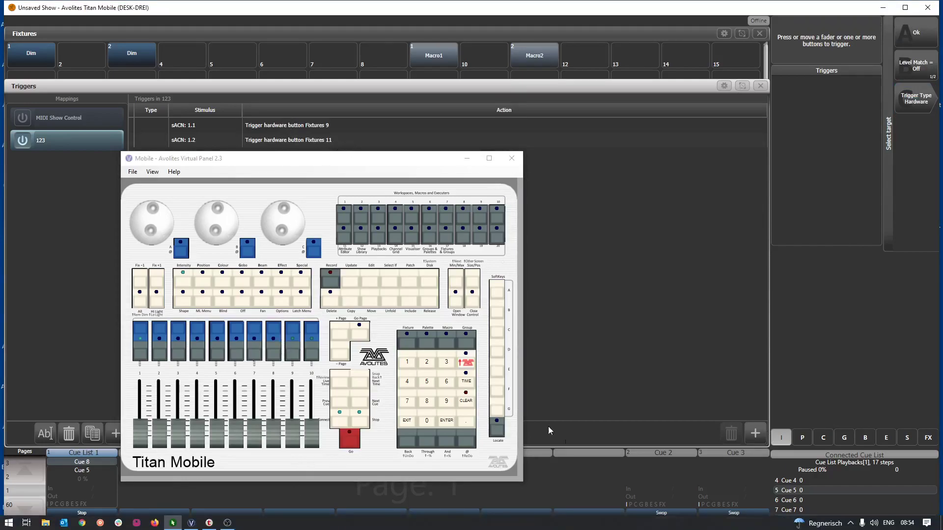
# - Exit the Triggers window via the virtual panel and restore the Titan Mobile main window
pyautogui.click(412, 420)
pyautogui.click(414, 421)
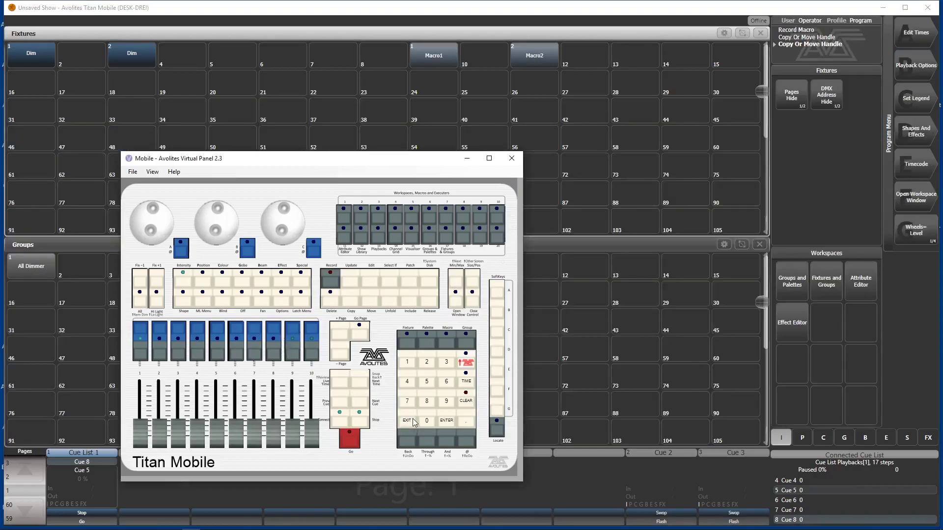
pyautogui.moveTo(315, 157); pyautogui.dragTo(398, 141)
pyautogui.moveTo(10, 526)
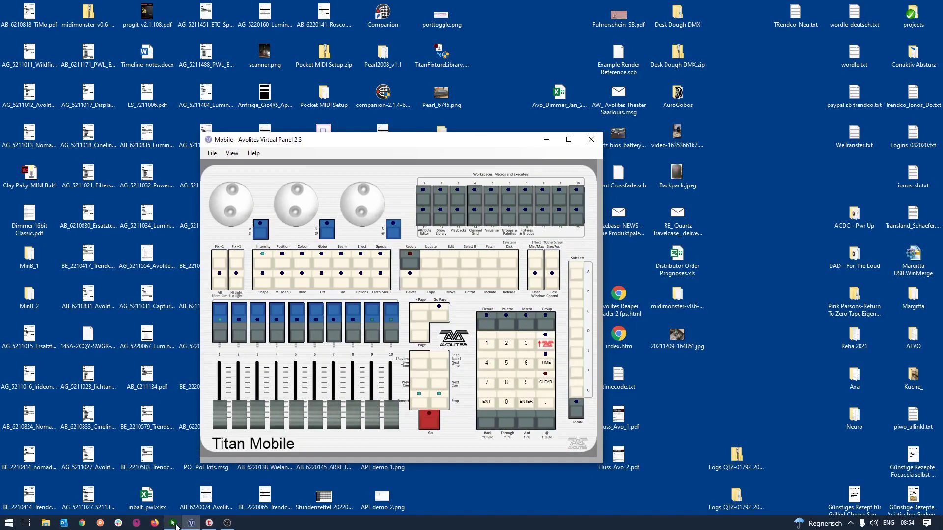
pyautogui.click(173, 524)
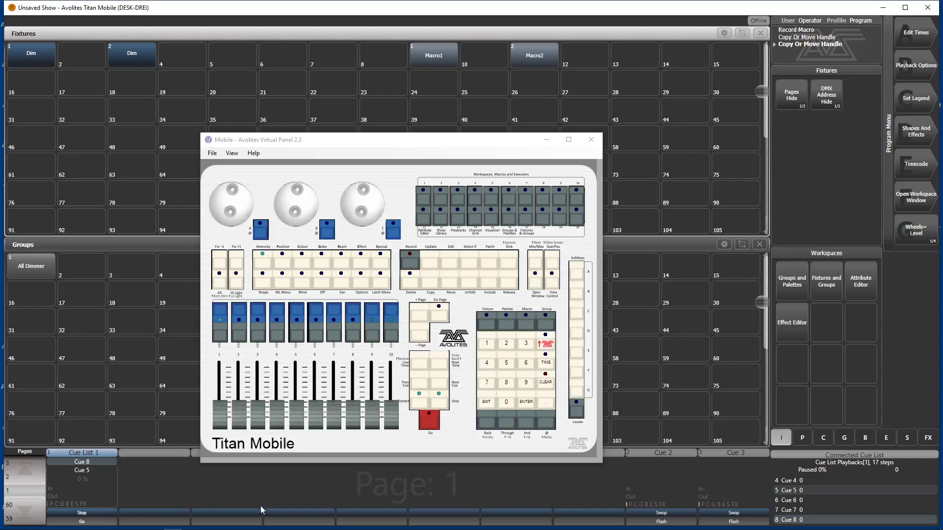
# - Press Go to advance Cue List 1, then fire playback 10 to trigger Macro2 for Cue 8
pyautogui.click(428, 423)
pyautogui.click(427, 423)
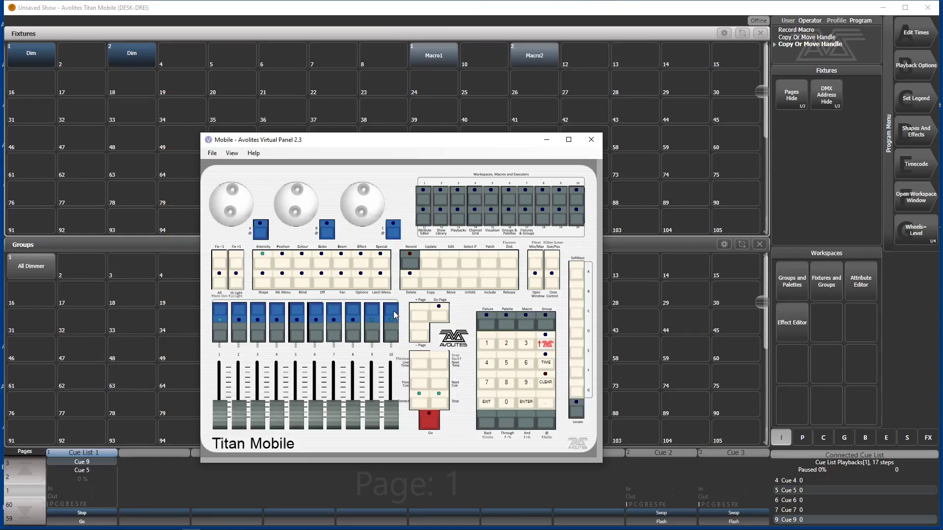
pyautogui.click(393, 309)
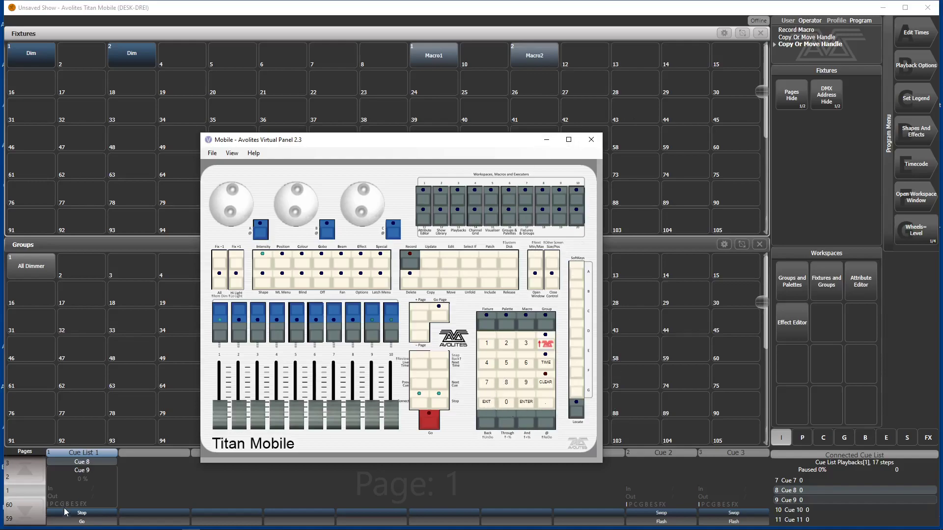
pyautogui.hotkey('alt', 'Tab')
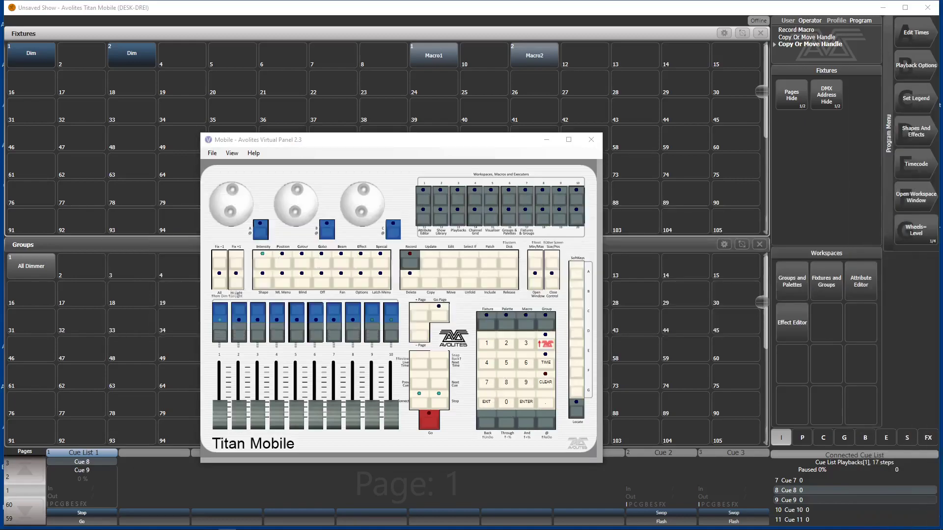